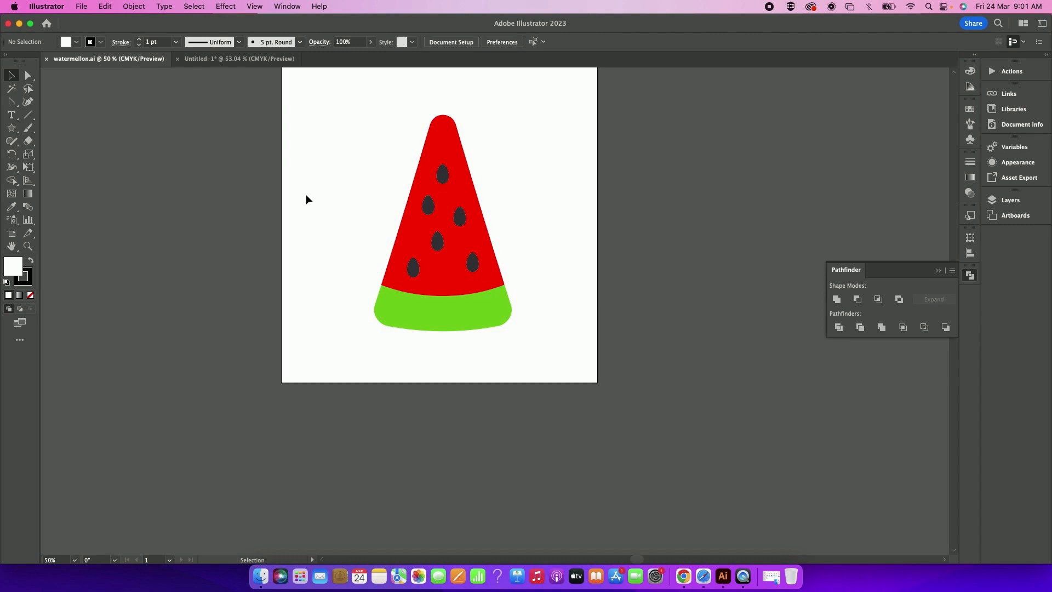
key(space)
drag(314, 188, 274, 326)
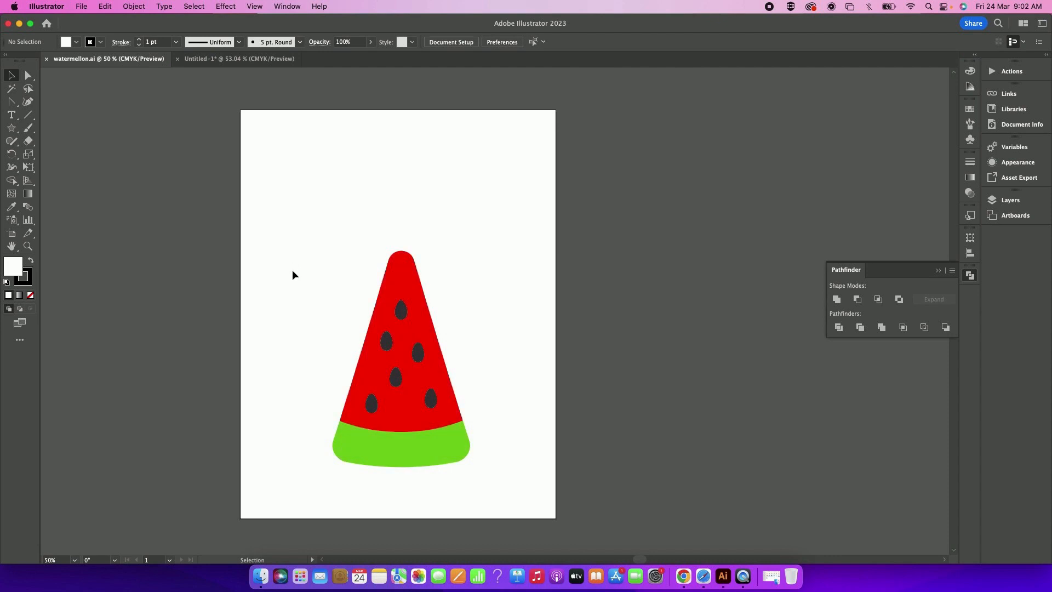
key(space)
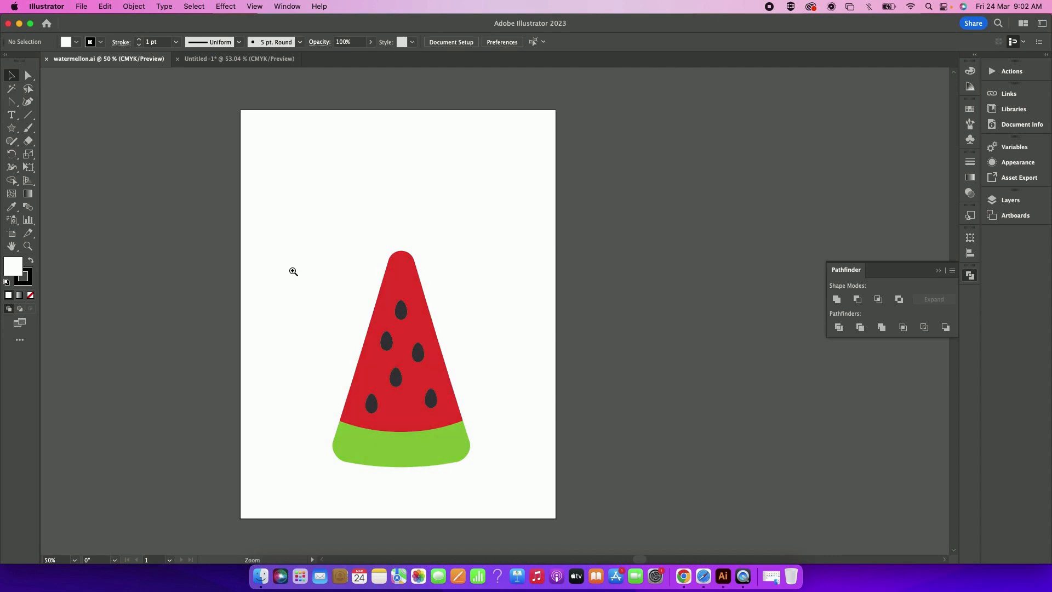
click(294, 271)
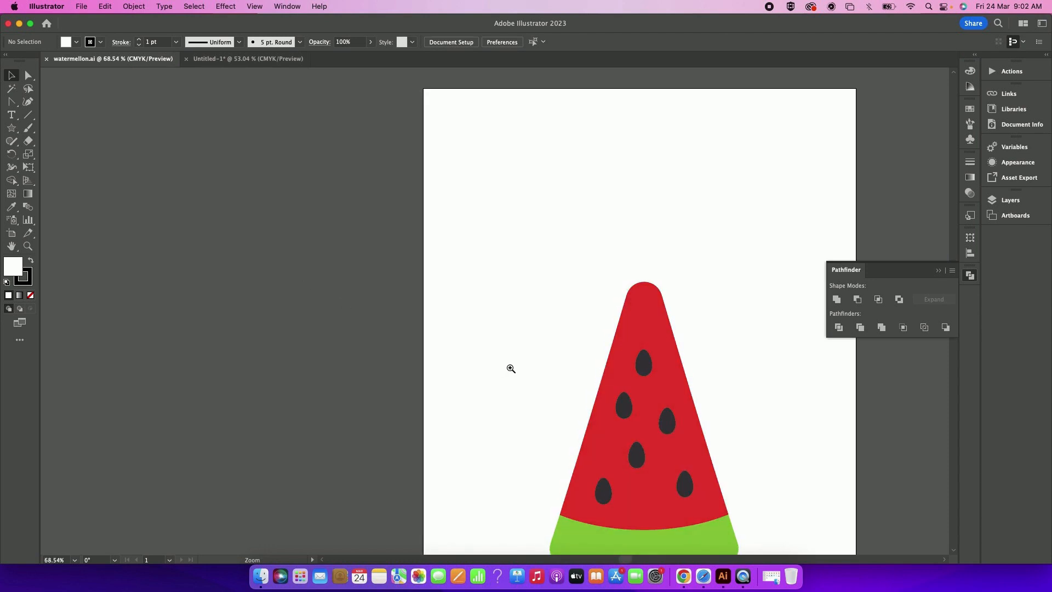
alt+click(510, 368)
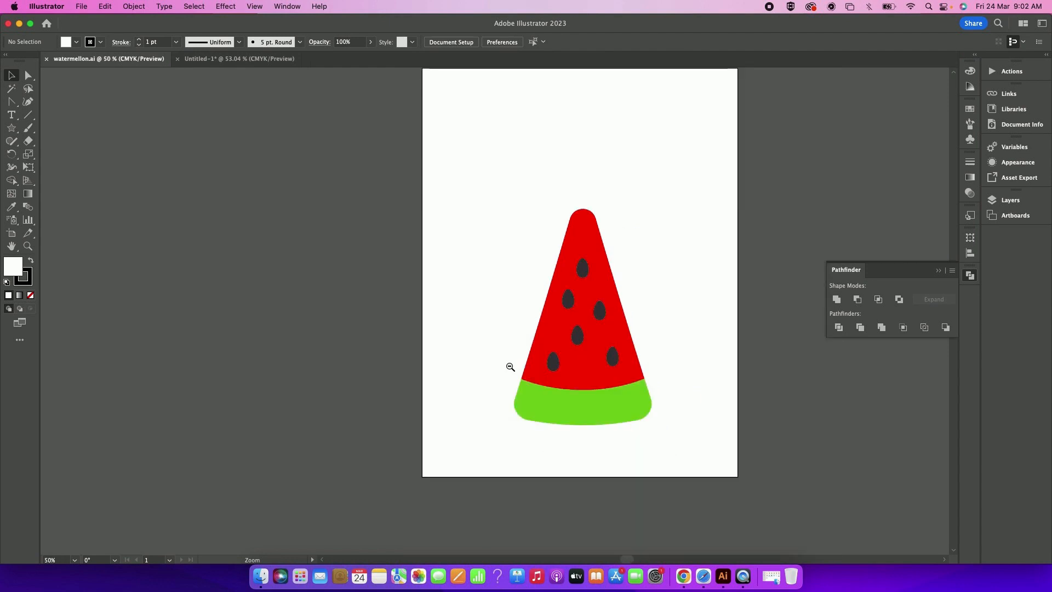
key(space)
drag(497, 304, 339, 351)
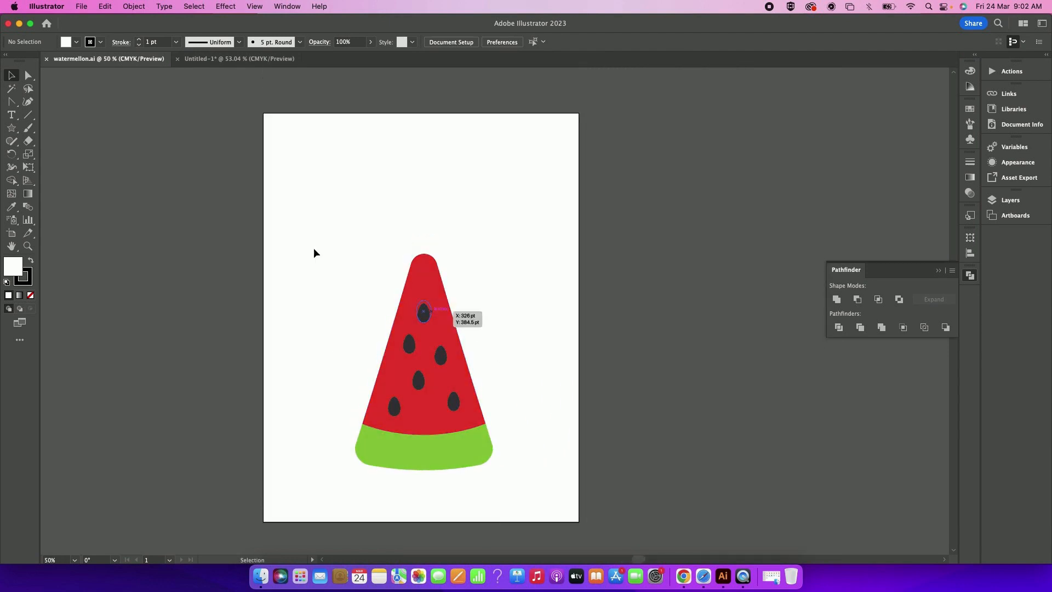
Examine the six seeds of the watermelon slice one by one as separate shapes
click(424, 311)
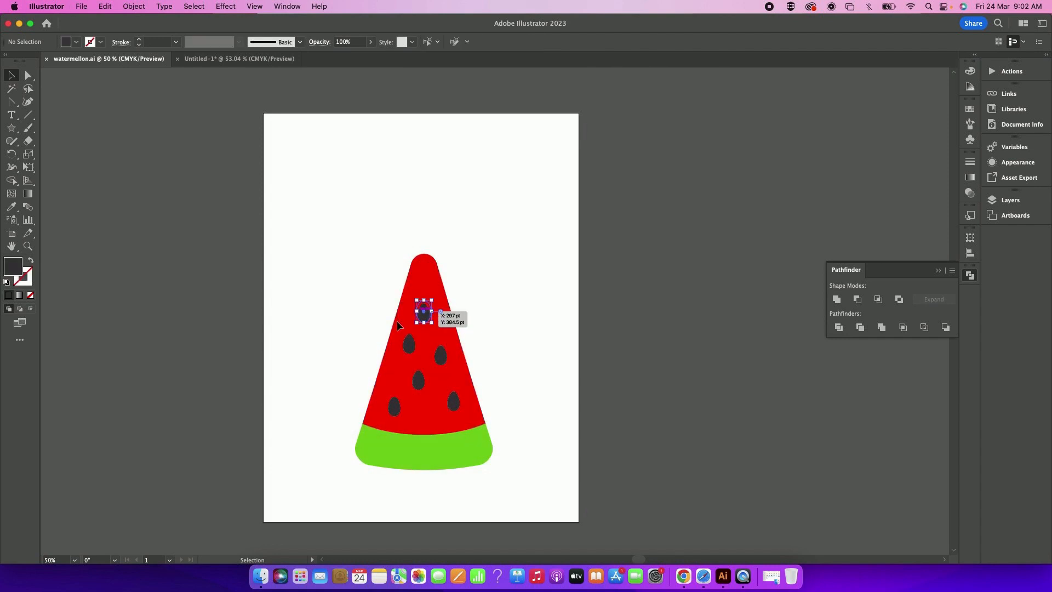
click(409, 343)
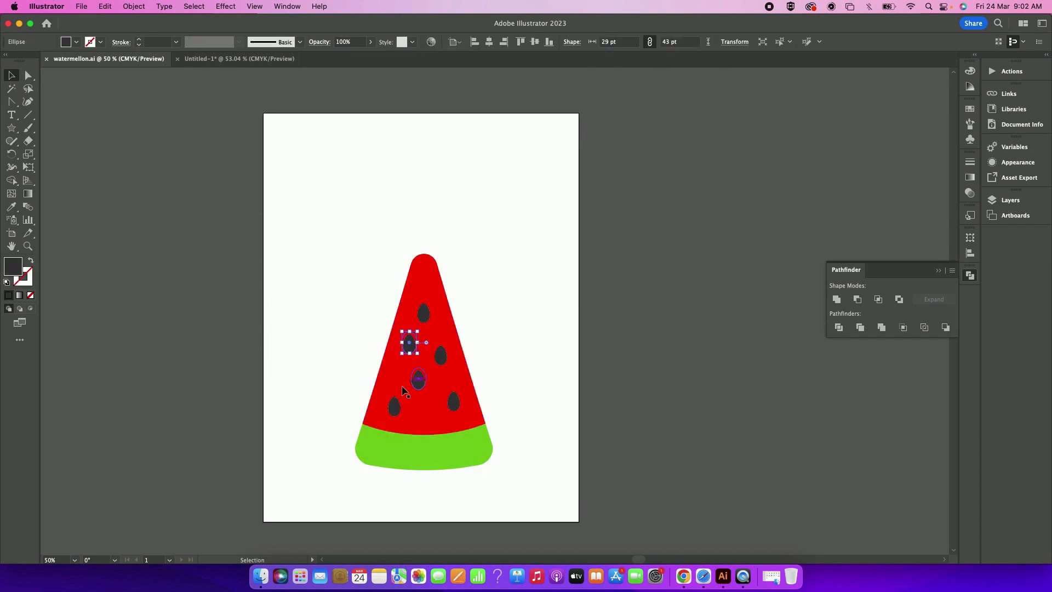
click(394, 405)
click(418, 379)
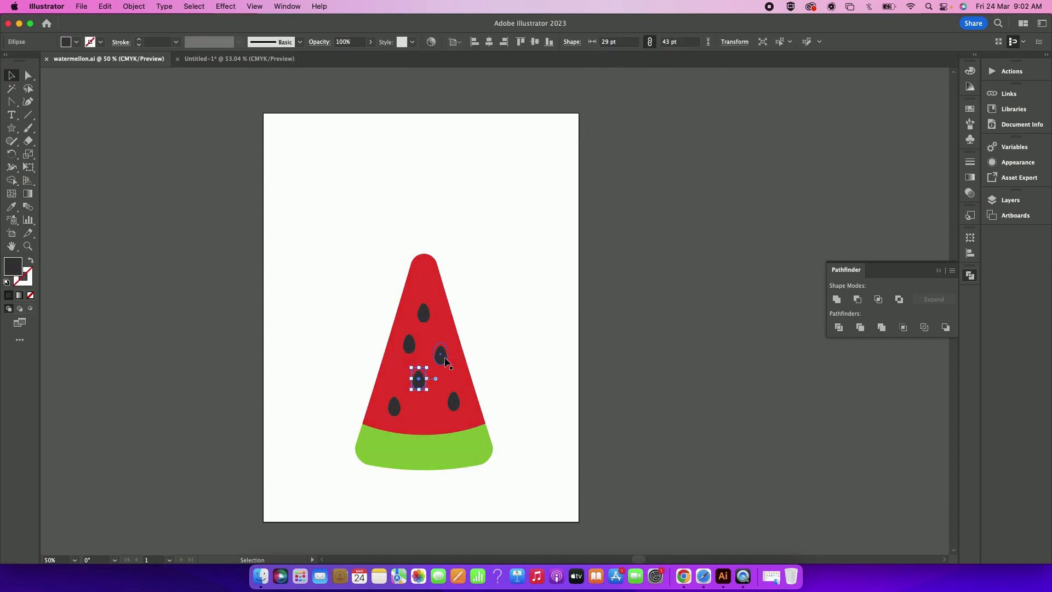
click(441, 353)
click(458, 405)
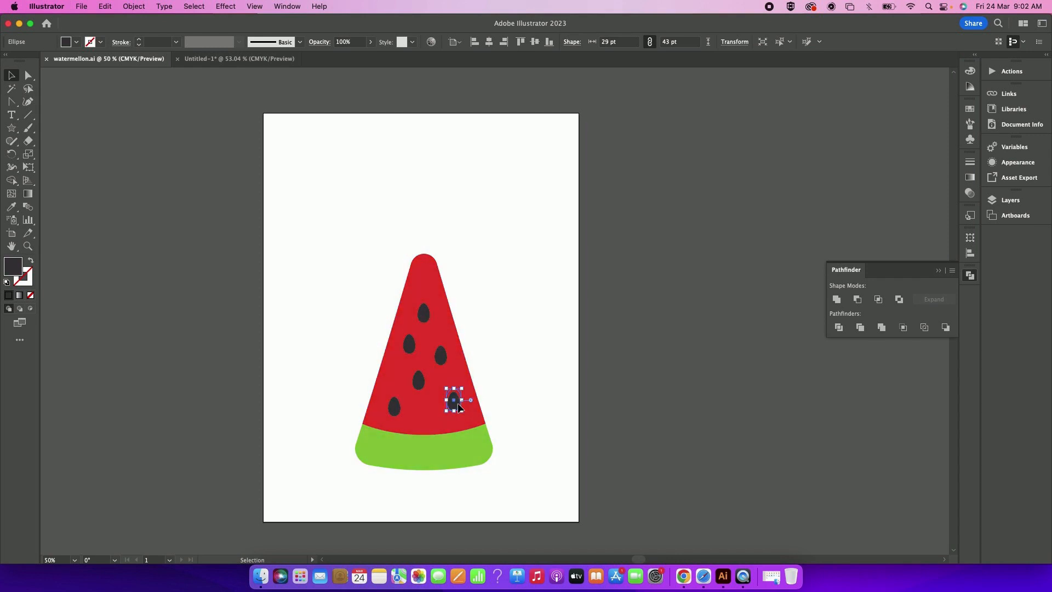
click(339, 274)
drag(308, 218, 245, 200)
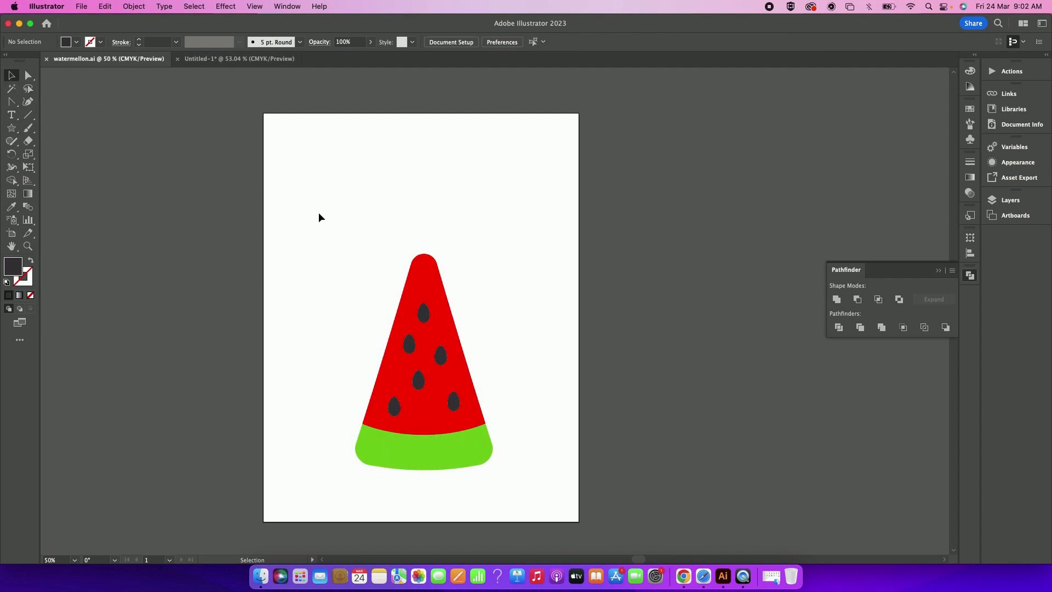
Group all the shapes of the watermelon slice and move the group up into the artboard's upper half
drag(304, 218, 553, 495)
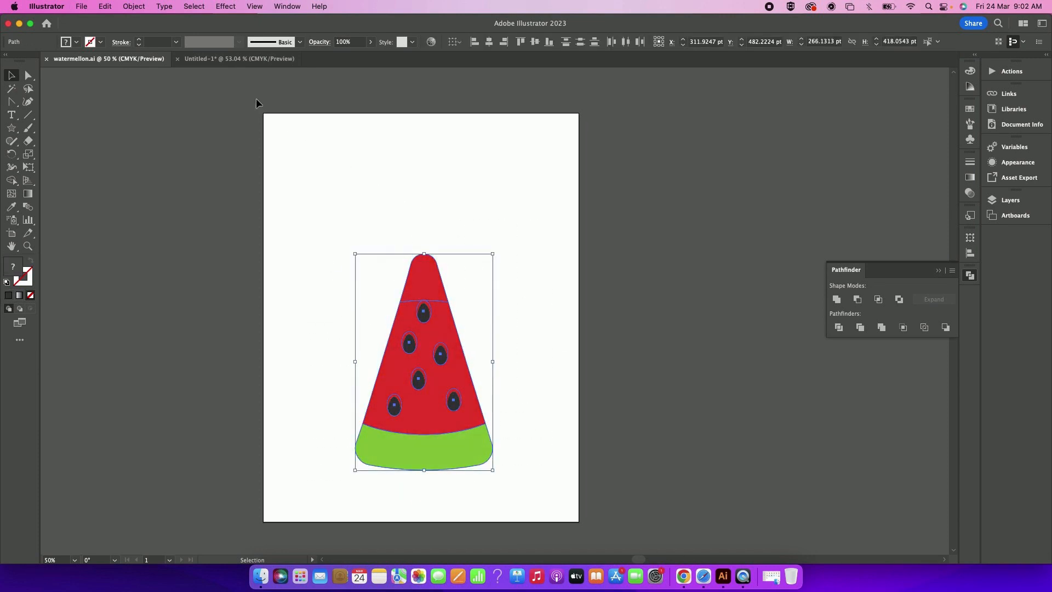
click(131, 7)
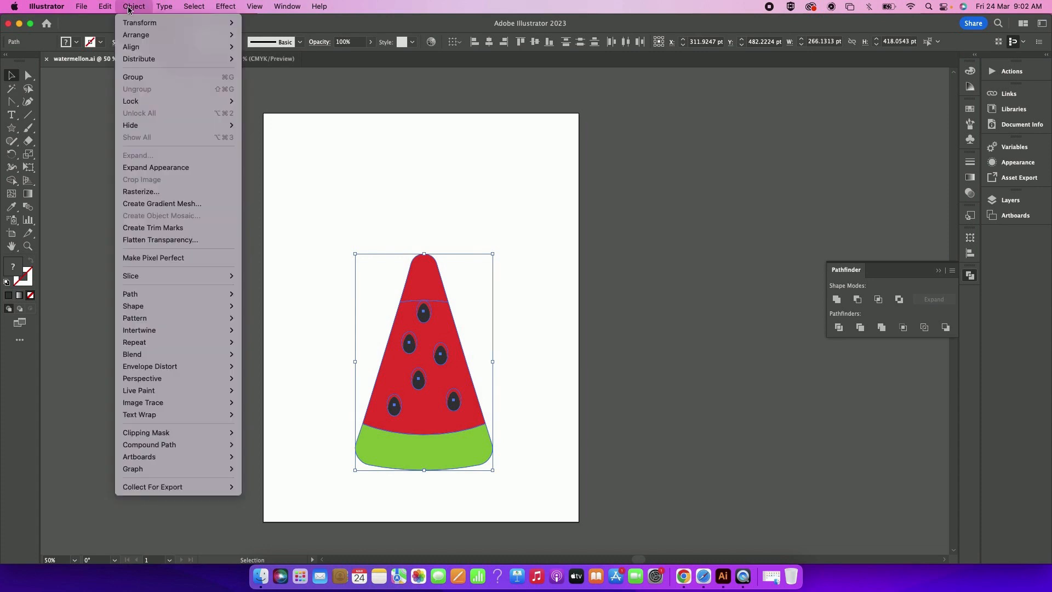
click(138, 79)
click(278, 283)
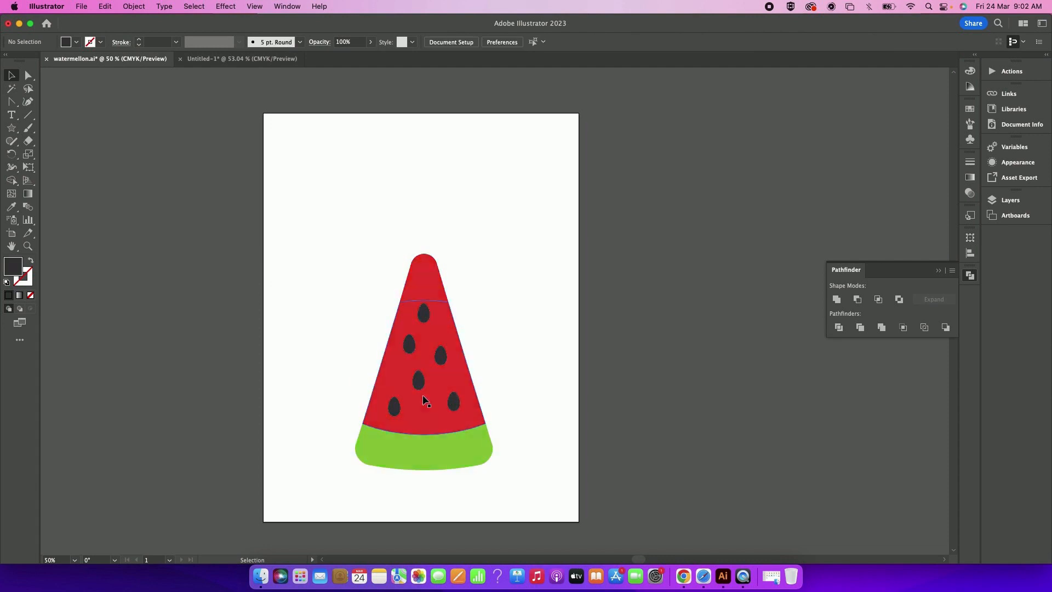
drag(423, 392, 421, 300)
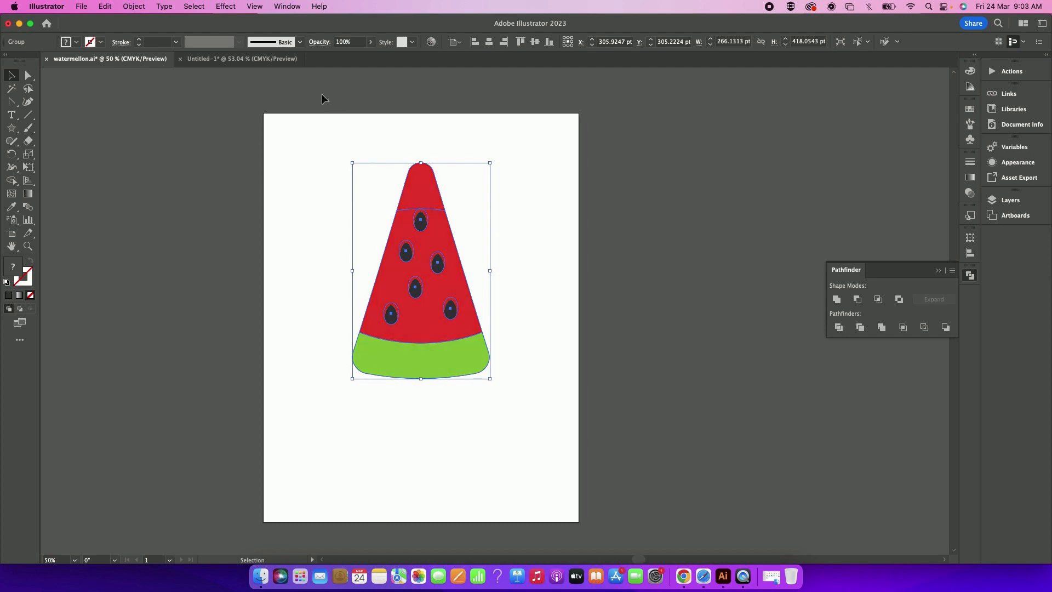
Bring up the 3D and Materials settings and apply the Extrude 3D type to the watermelon group
click(285, 7)
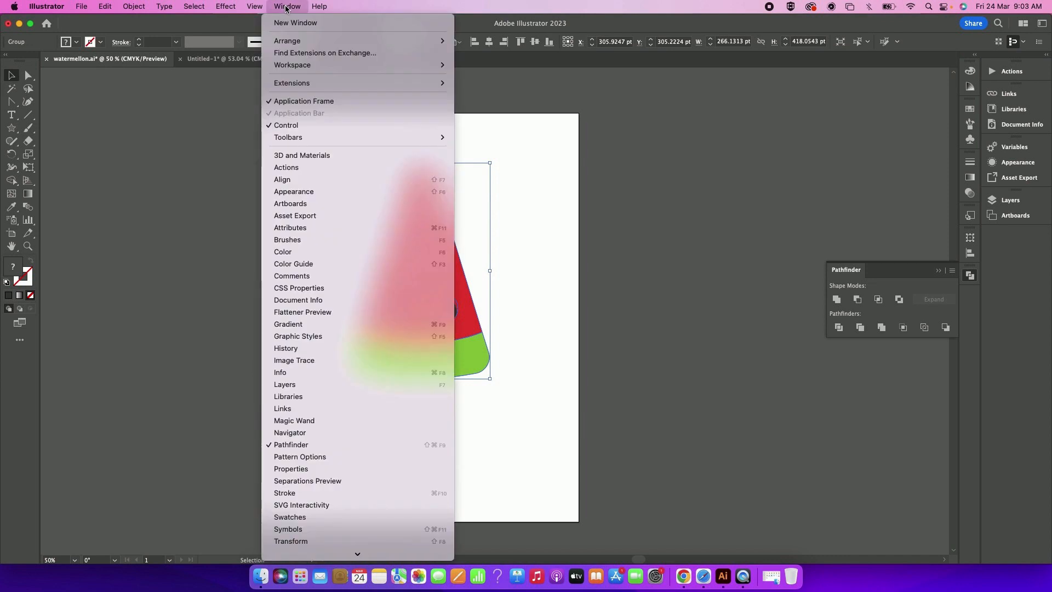
click(351, 156)
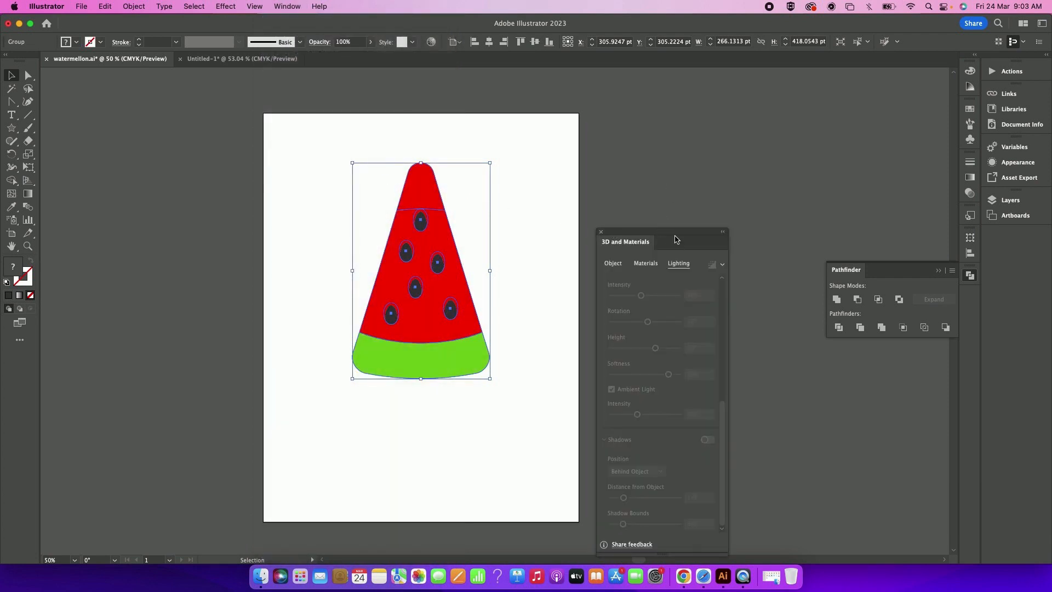
drag(677, 235, 681, 156)
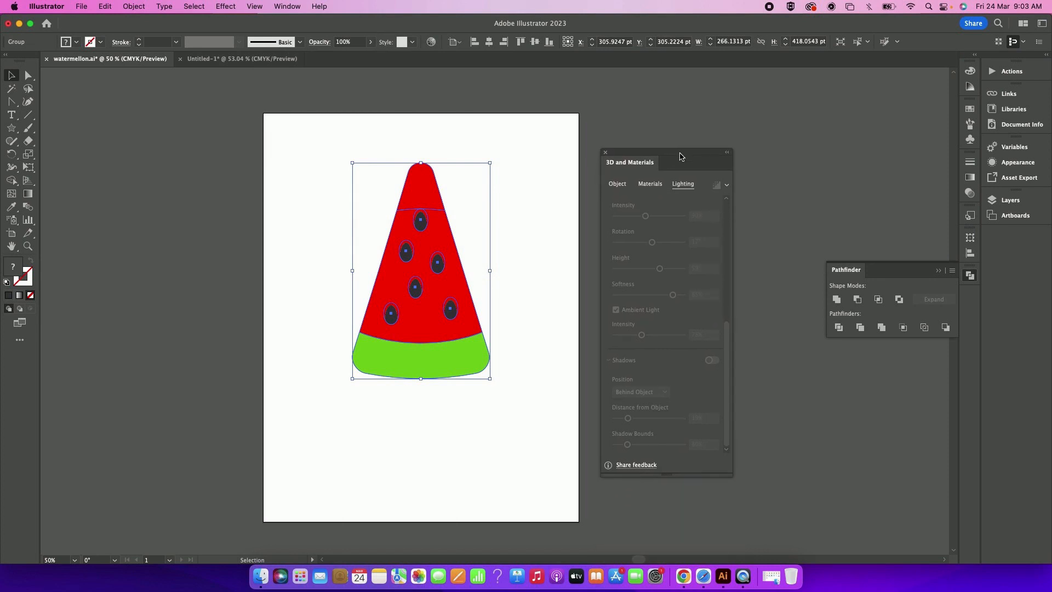
drag(728, 365, 728, 232)
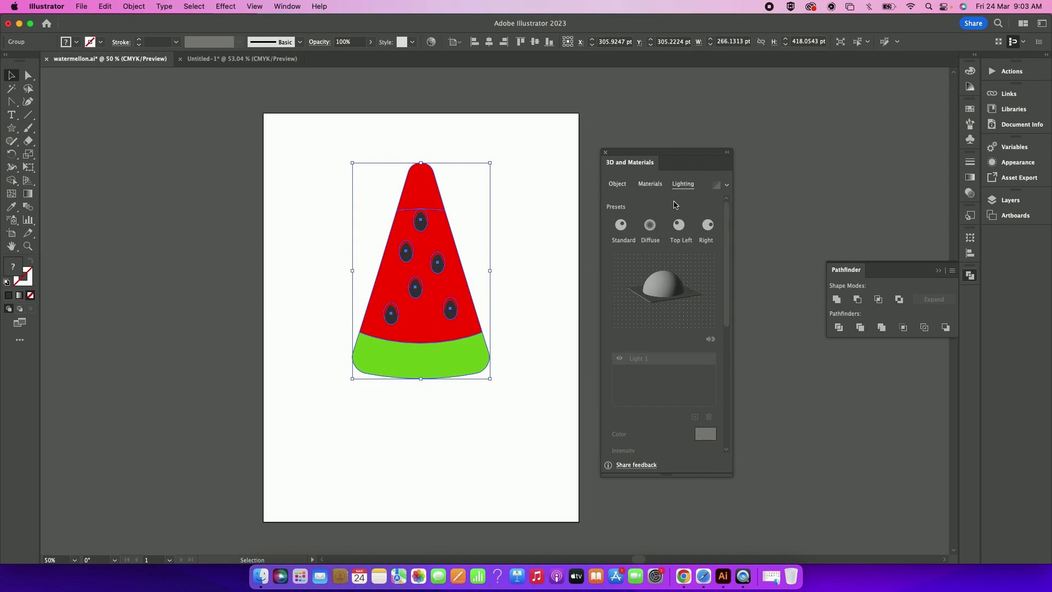
click(623, 189)
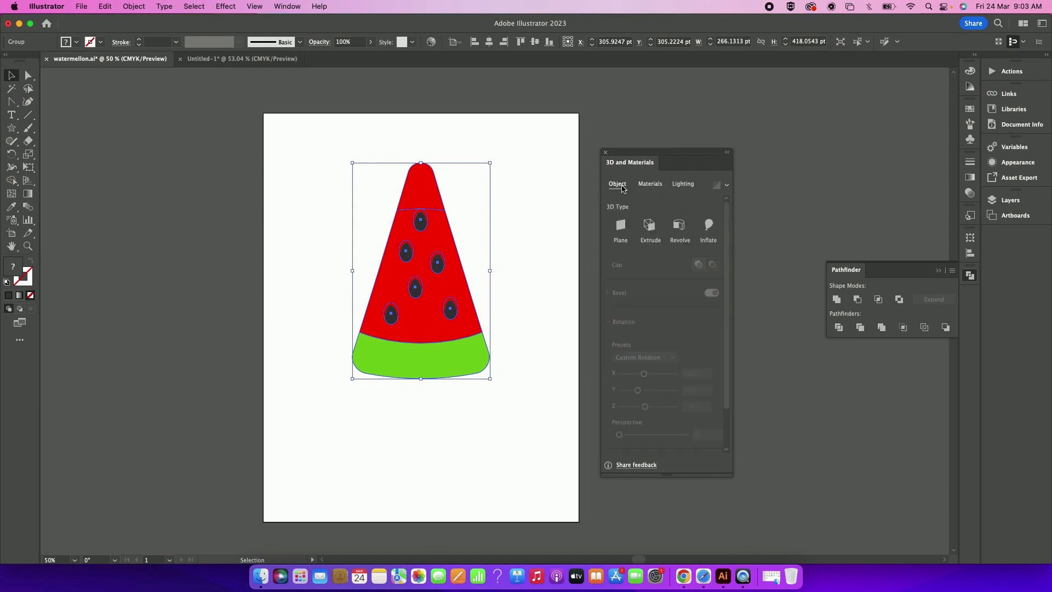
click(650, 231)
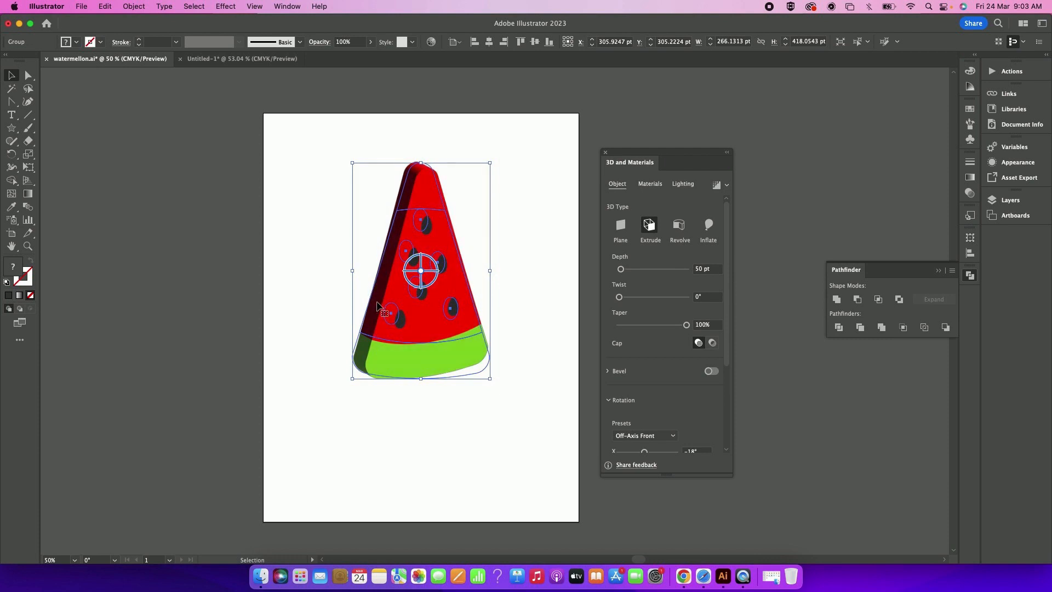
Set the watermelon's extrusion depth to 98 pt, with a twist of 0° and a taper of 100%
drag(621, 269, 625, 273)
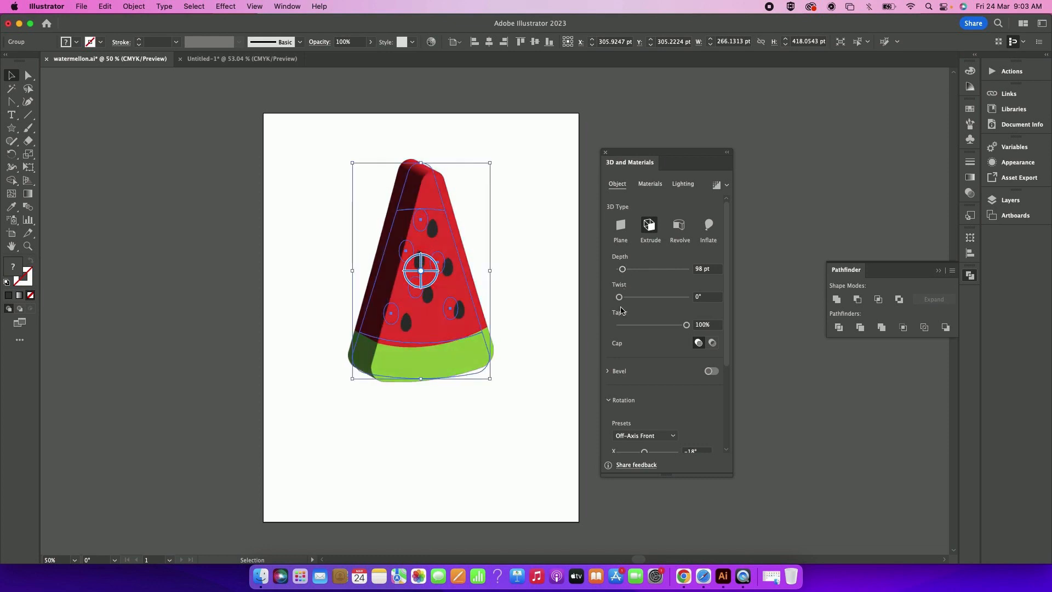
drag(622, 298, 619, 299)
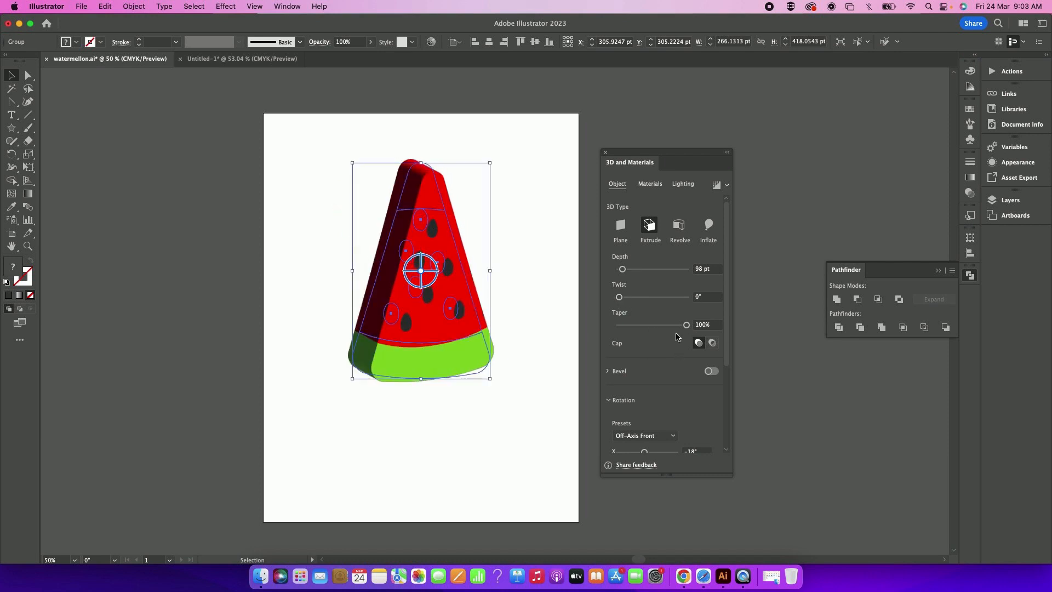
mouse_move(686, 330)
mouse_down()
mouse_move(676, 327)
mouse_move(686, 328)
mouse_up()
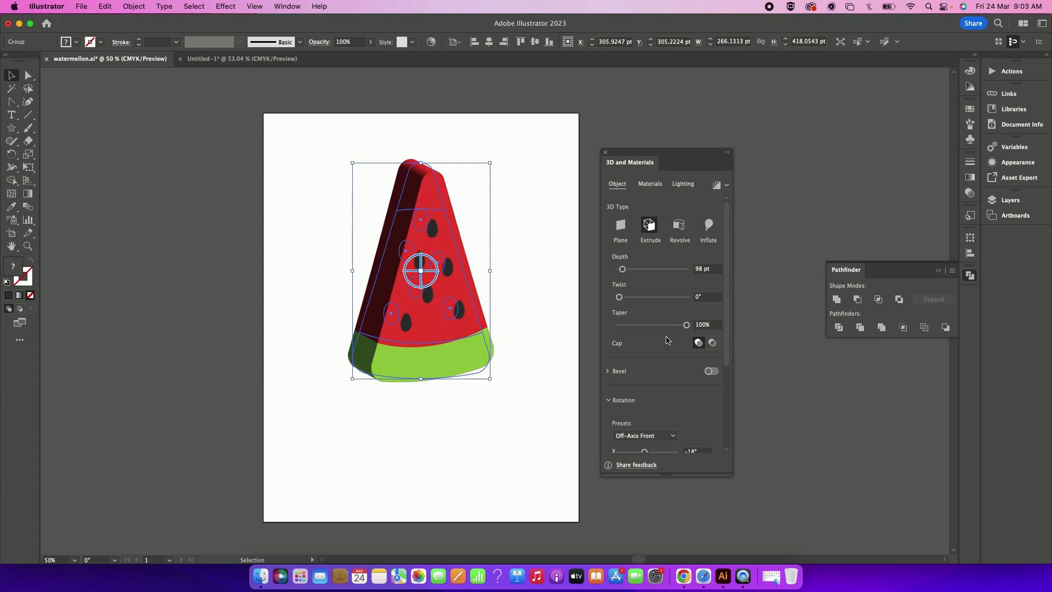
Try the Front, Back, Off-Axis Front and Off-Axis Left rotation presets on the extruded watermelon
drag(726, 361, 725, 454)
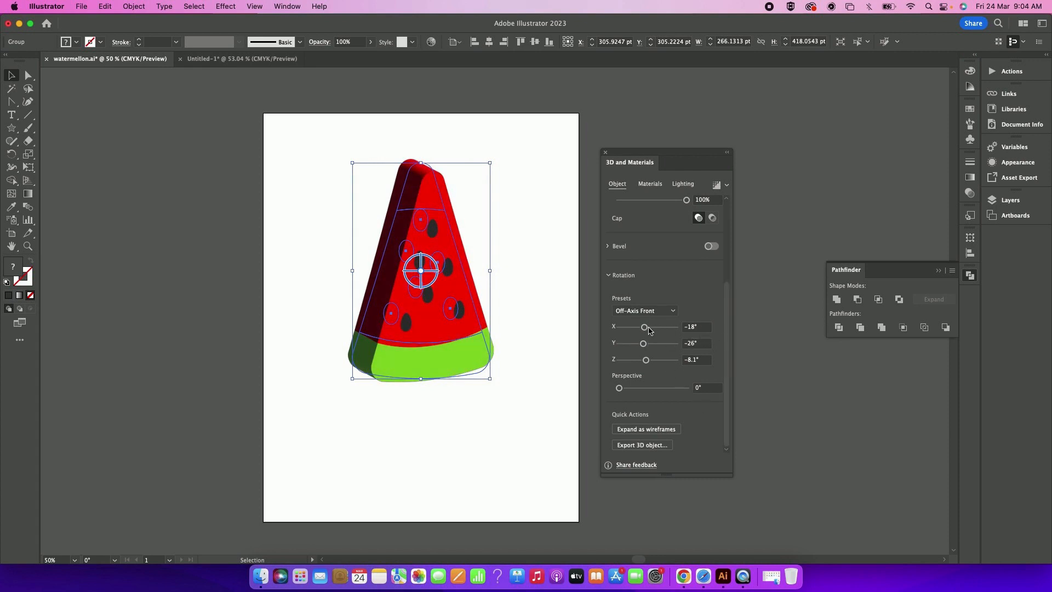
click(673, 312)
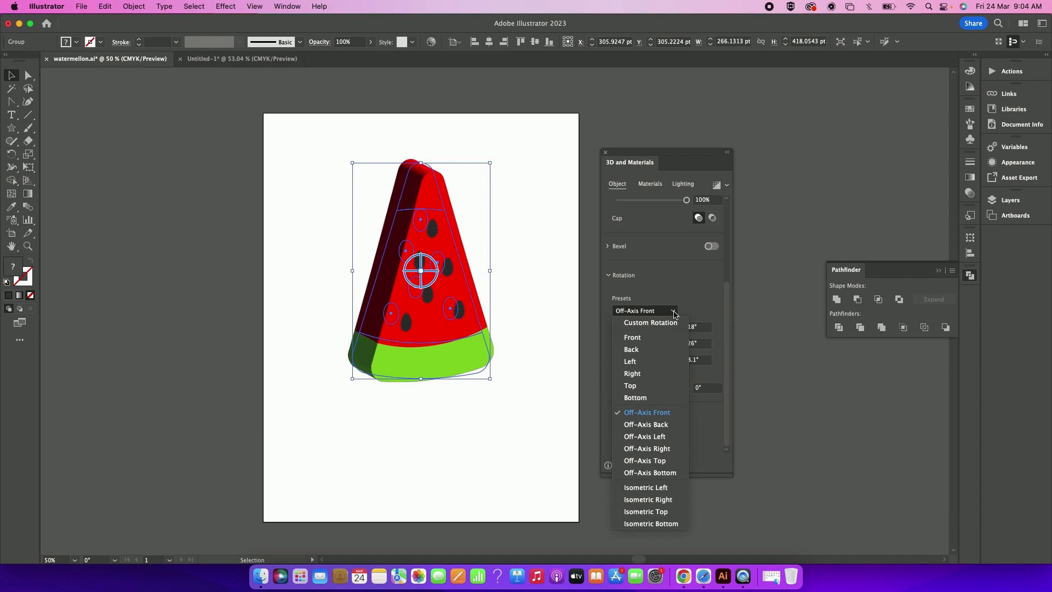
click(659, 338)
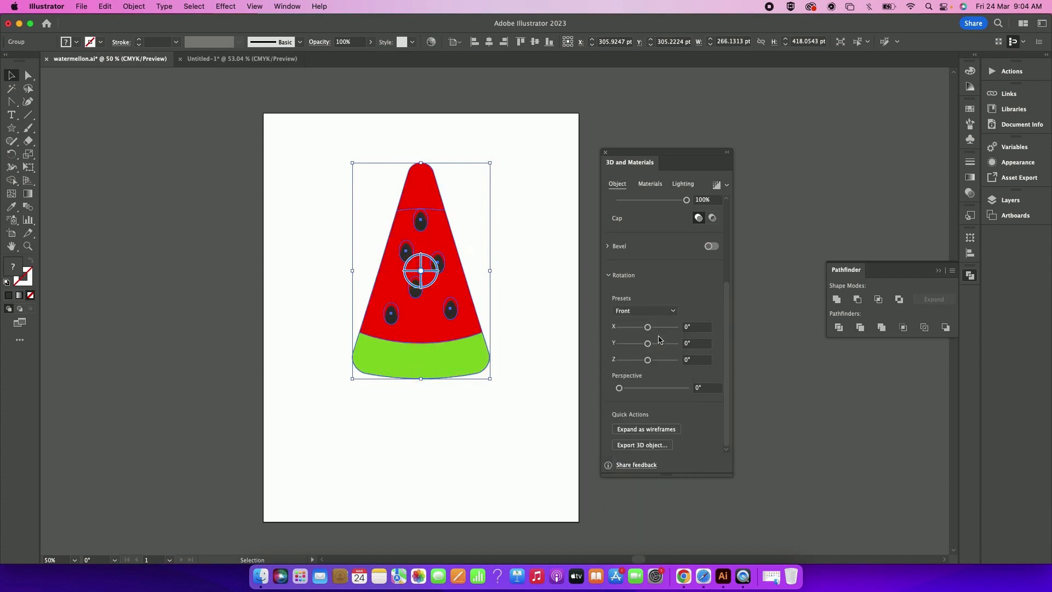
click(673, 311)
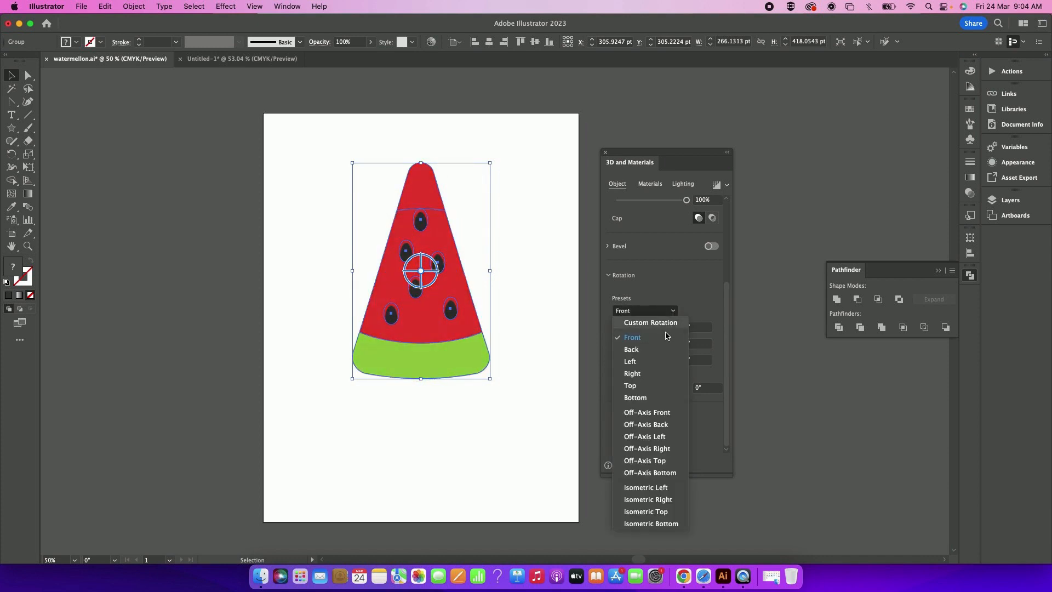
click(658, 350)
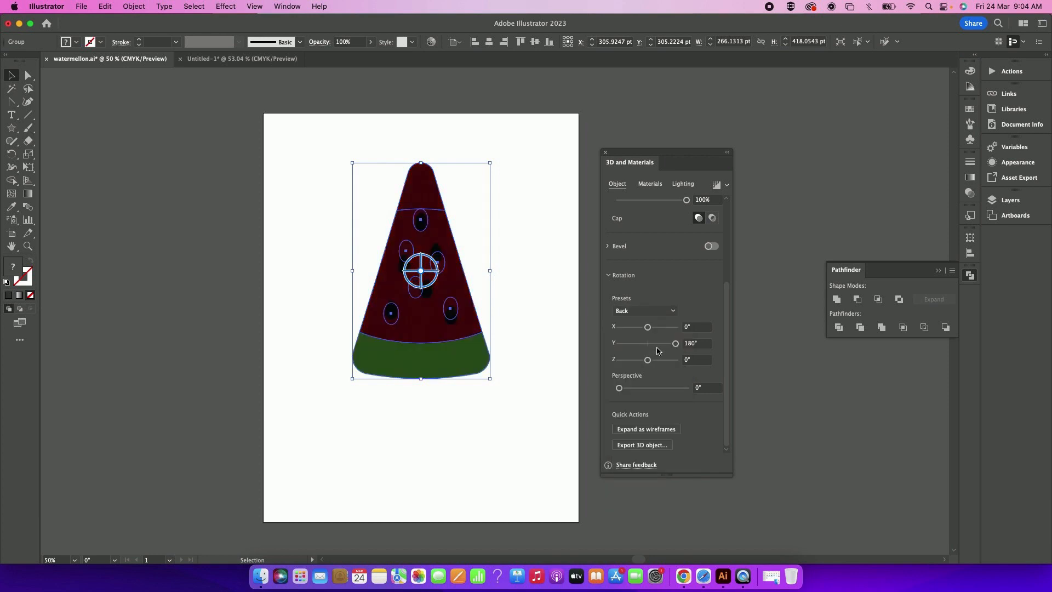
click(670, 312)
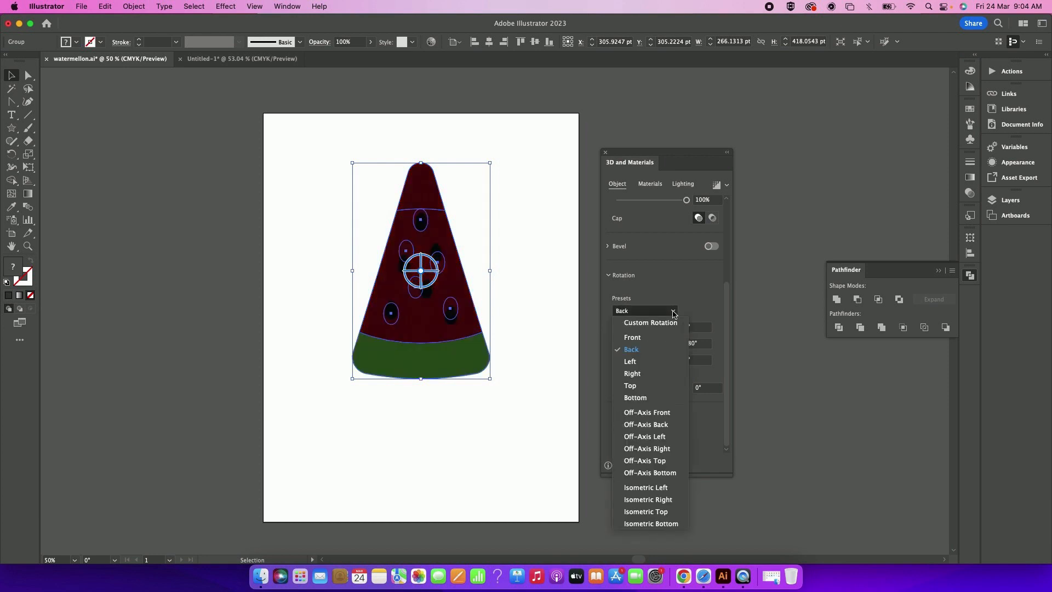
click(656, 418)
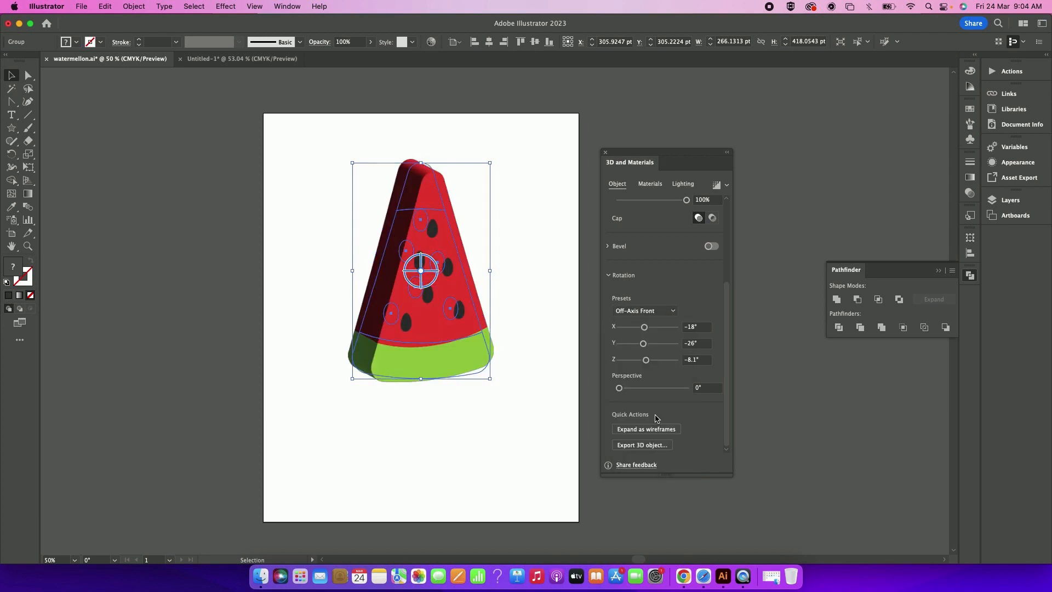
click(672, 311)
click(655, 439)
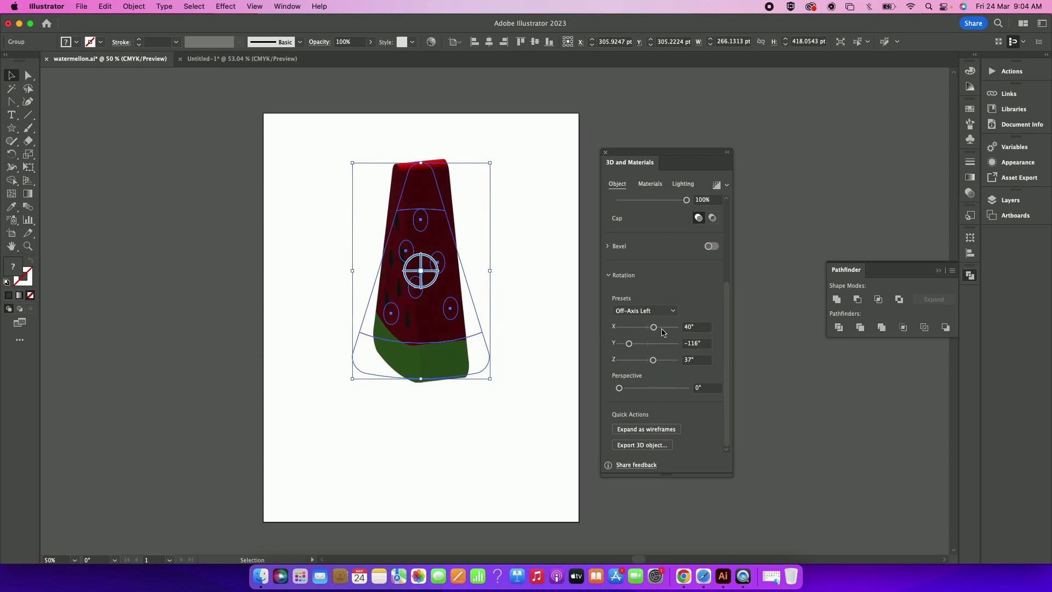
Apply the Isometric Left rotation preset to the extruded watermelon and check the slice without its selection outline
click(663, 311)
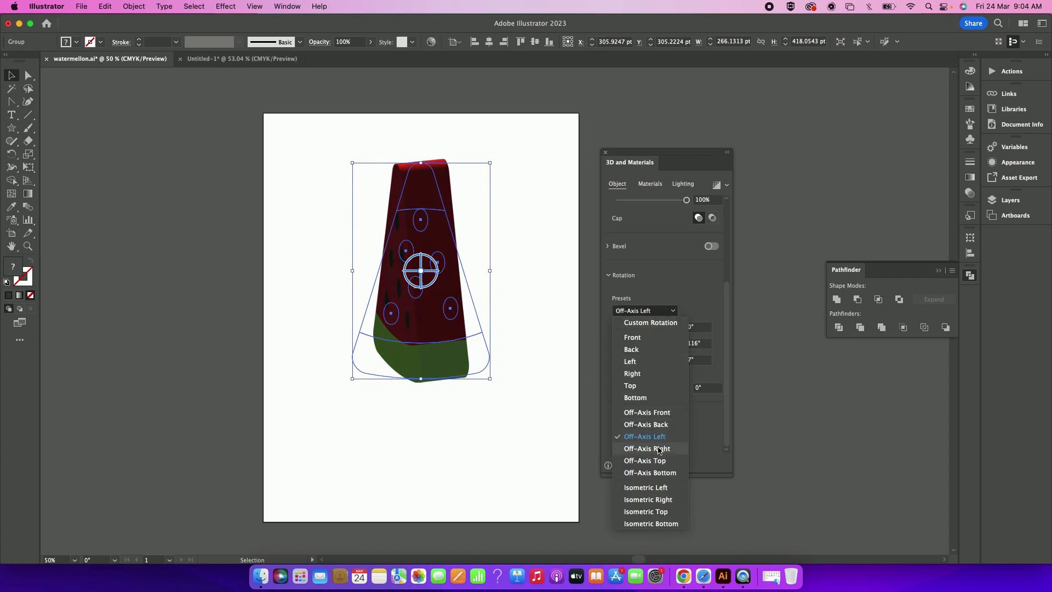
click(641, 489)
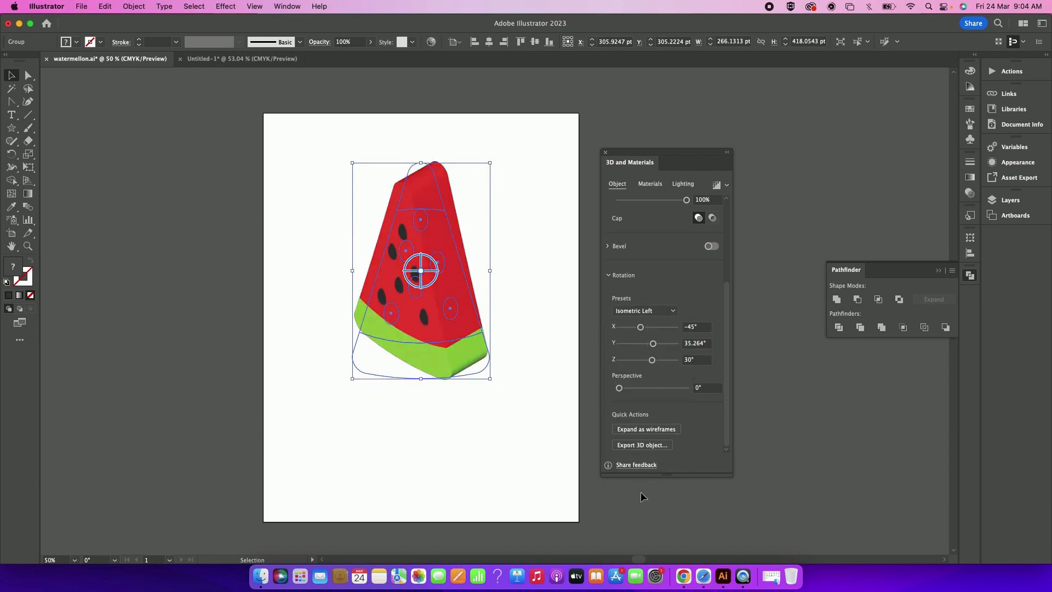
click(519, 464)
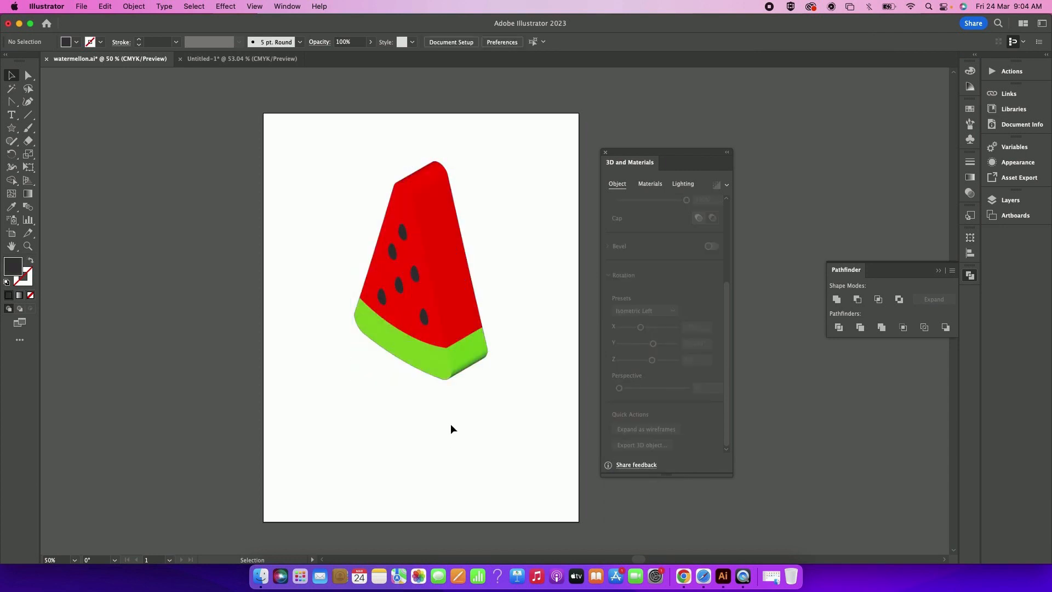
click(441, 366)
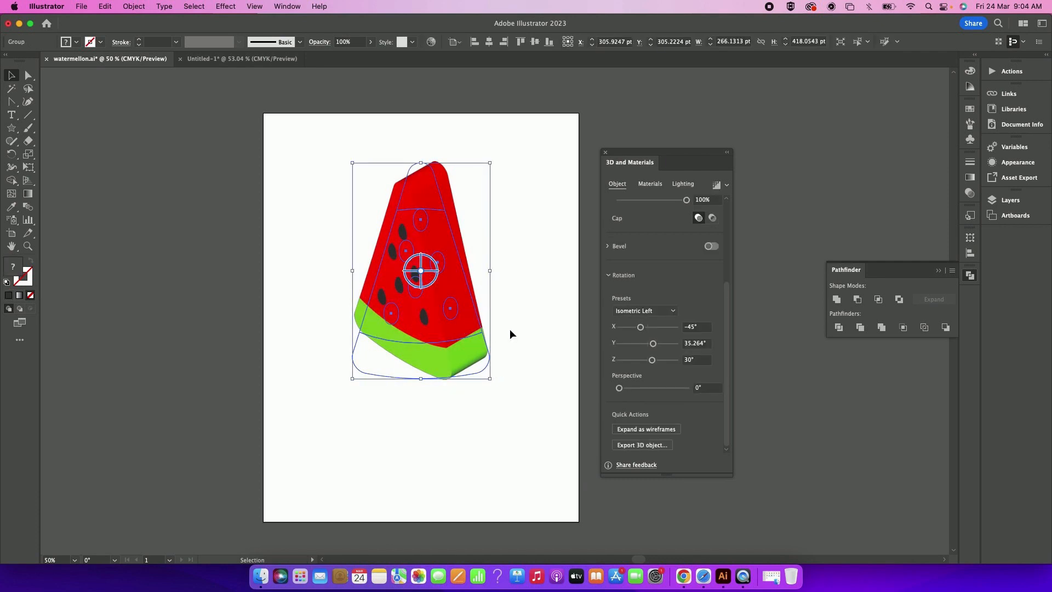
Try the Gingham Print Fabric and Oxford Fabric materials on the watermelon and return it to the Default material
click(649, 184)
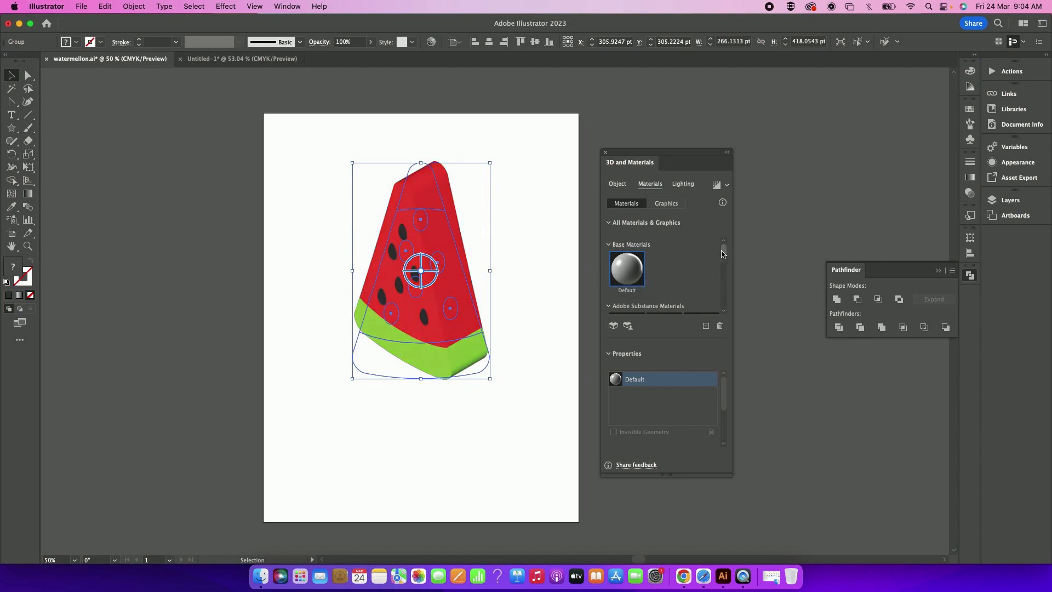
scroll(668, 274, down, 5)
click(631, 304)
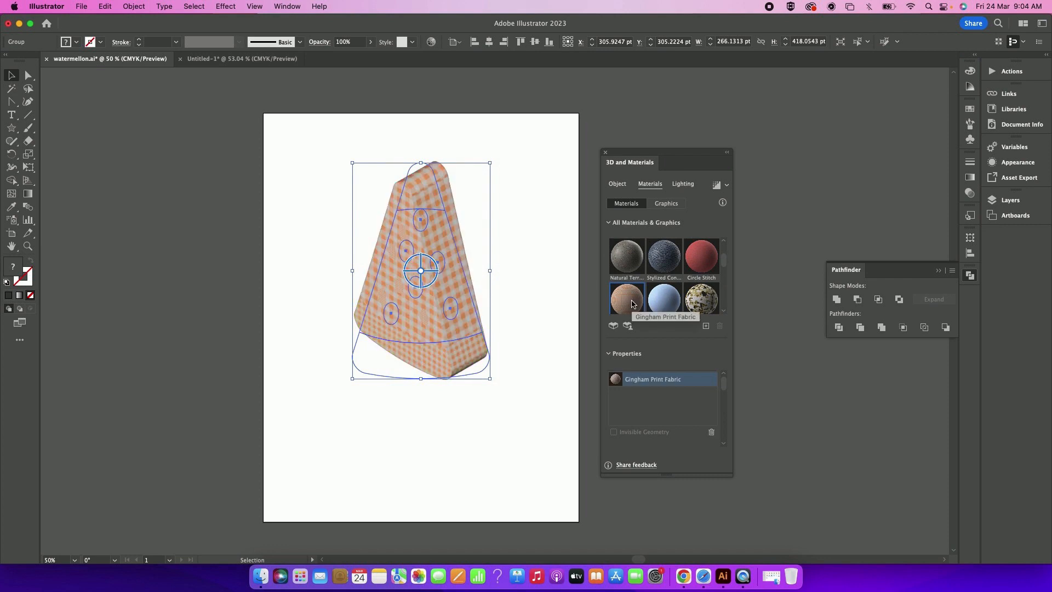
click(663, 301)
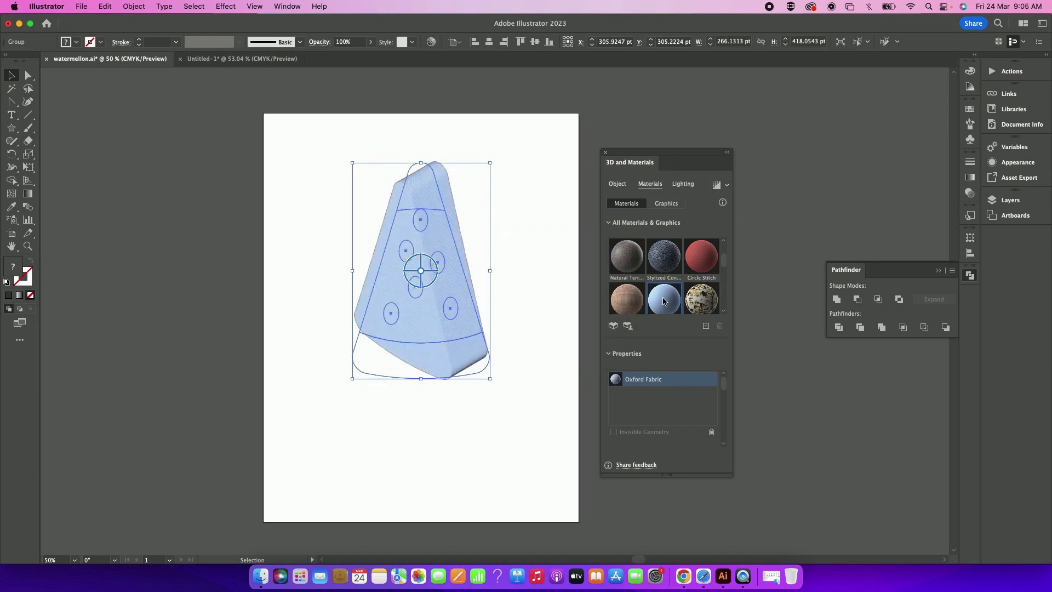
drag(724, 260, 720, 234)
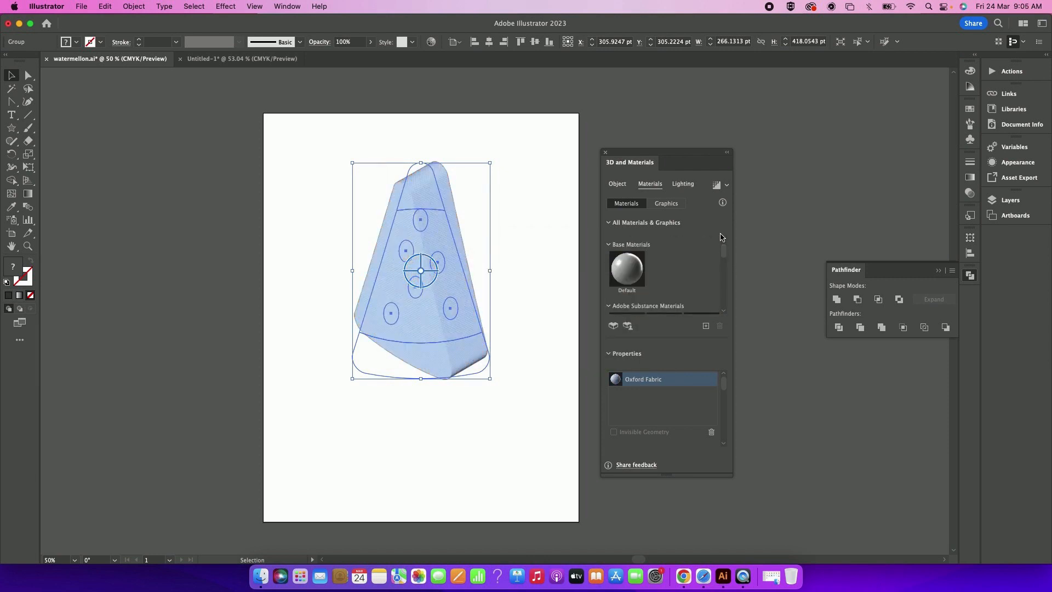
click(625, 267)
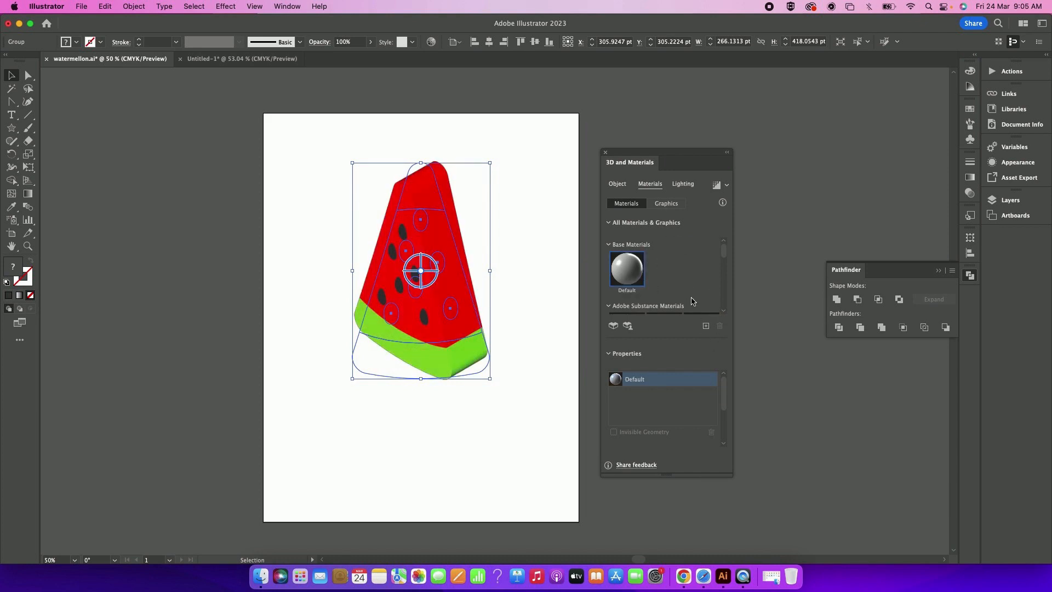
Set the Default material's base properties to a roughness of 0.55 and a metallic value of 0.39
scroll(691, 300, down, 2)
drag(723, 390, 725, 426)
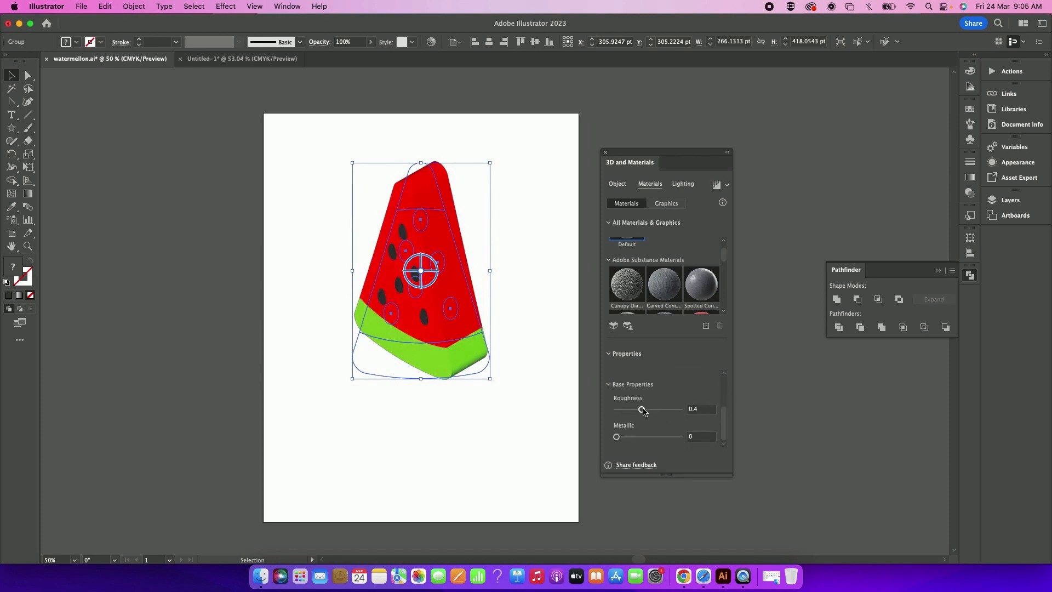
drag(643, 411, 628, 438)
drag(630, 438, 642, 441)
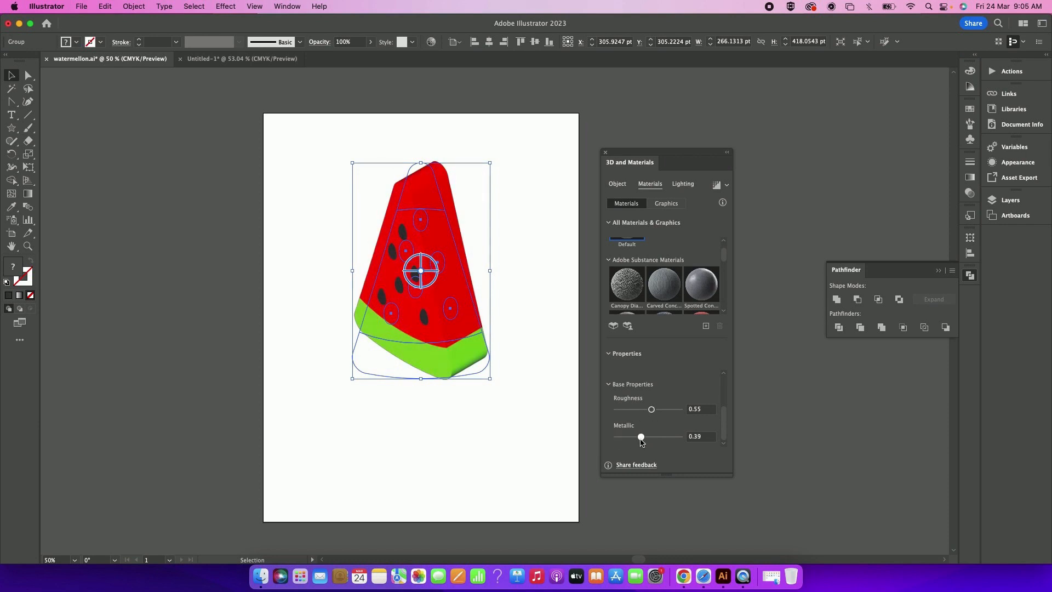
Compare the Standard, Top Left and Right lighting presets on the watermelon and apply the Diffuse preset
click(681, 185)
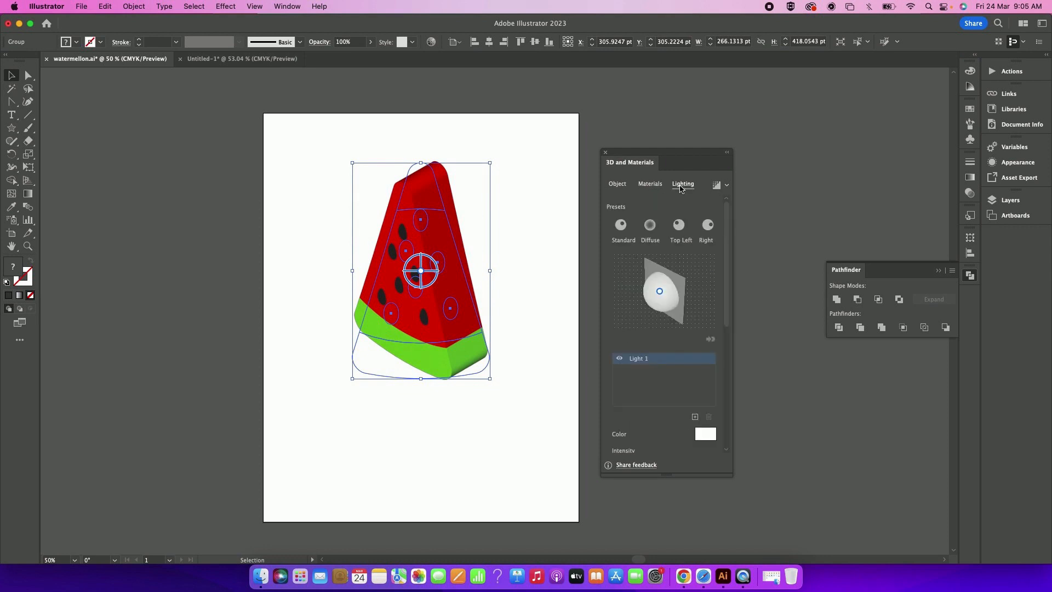
click(621, 230)
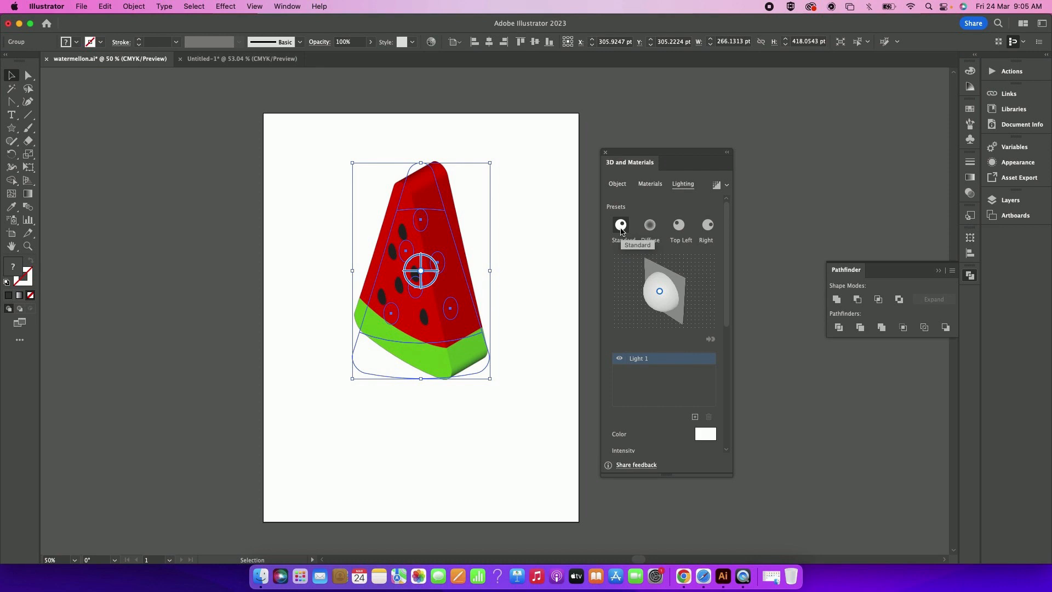
click(649, 230)
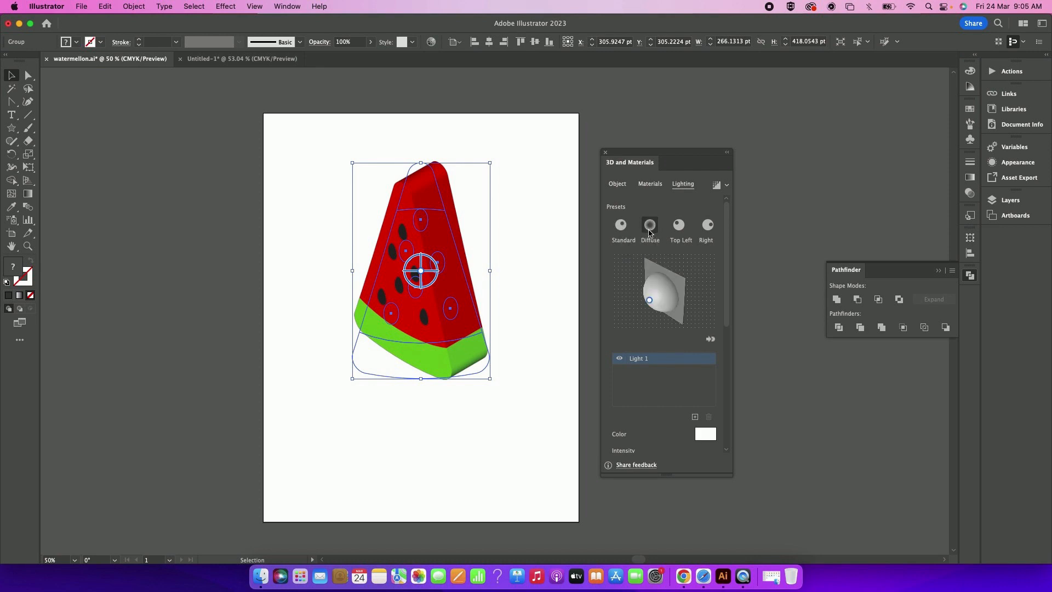
click(678, 228)
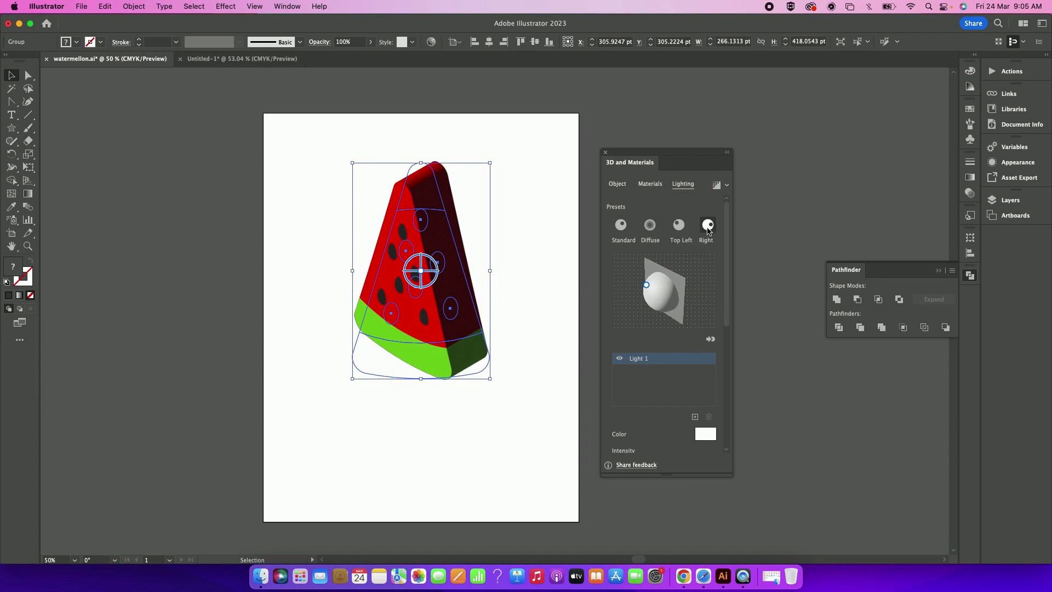
click(707, 226)
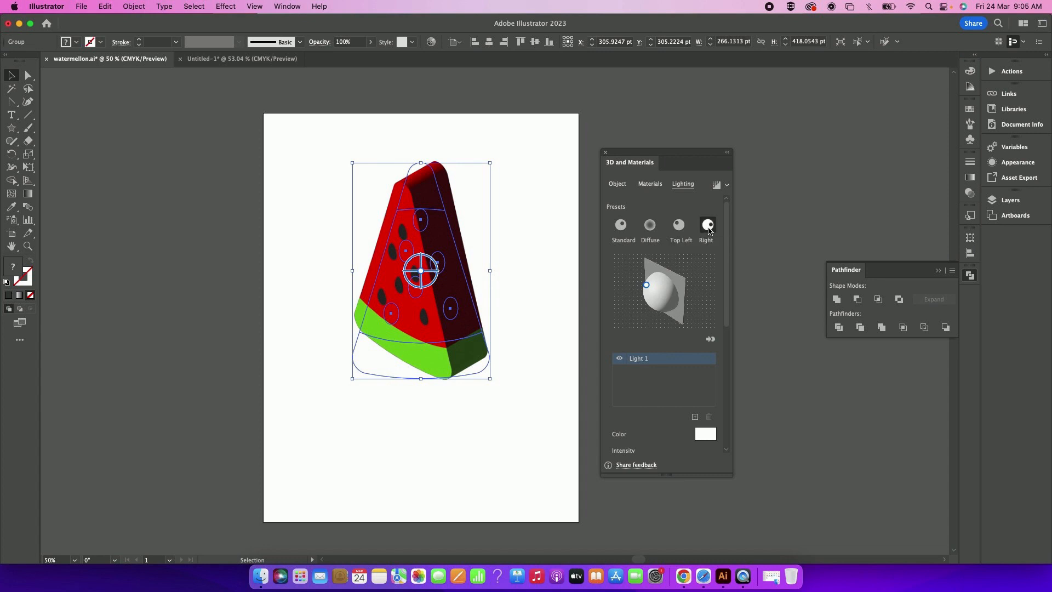
click(649, 227)
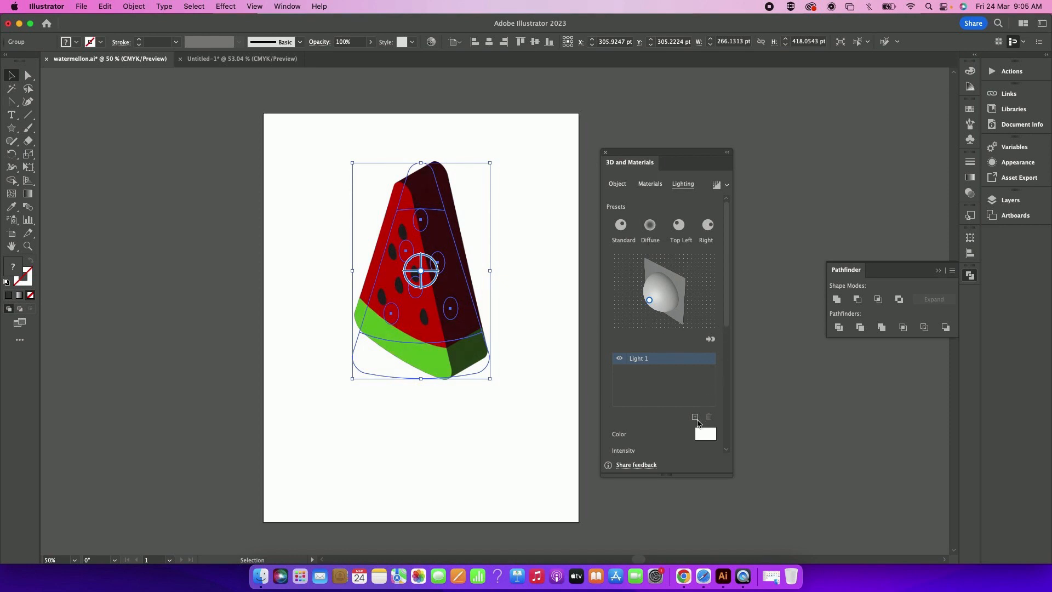
Set the light to 75% intensity, 22° rotation, 35° height and 14% softness, with the ambient light intensity at 79%
drag(728, 321, 727, 386)
mouse_move(628, 329)
mouse_down()
mouse_move(671, 356)
mouse_move(614, 357)
mouse_move(653, 356)
mouse_move(686, 383)
mouse_move(641, 383)
mouse_move(648, 409)
mouse_move(625, 408)
mouse_up()
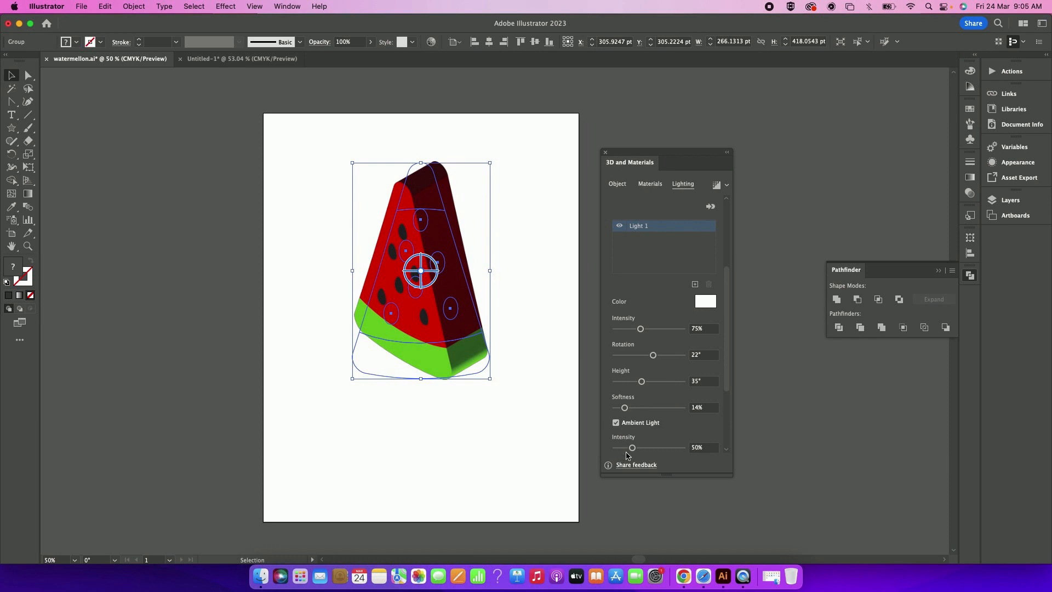
drag(631, 447, 645, 448)
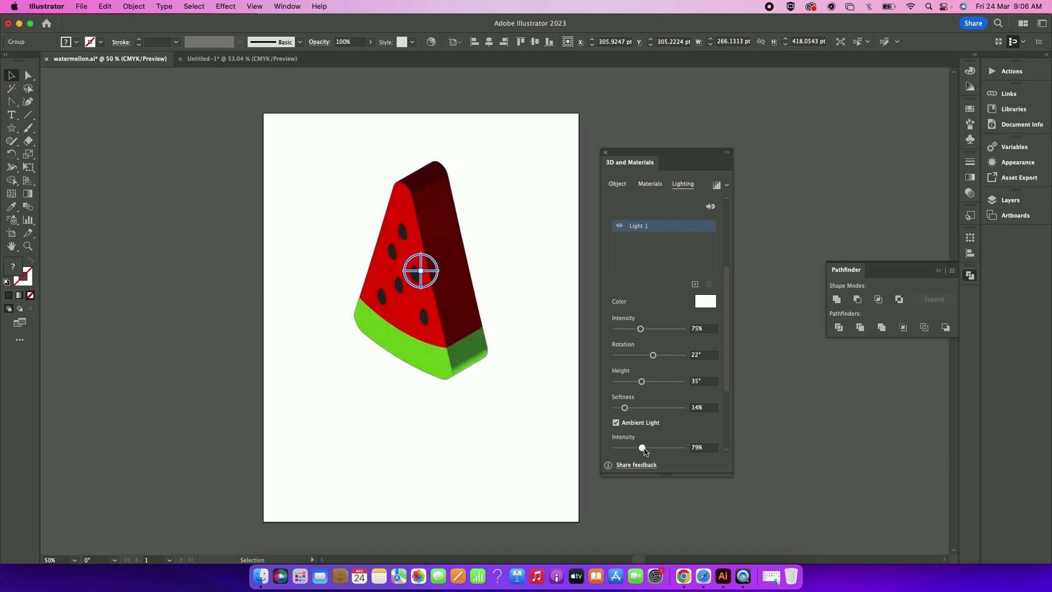
Turn on shadows for the watermelon and set the shadow position to Below Object
drag(726, 306, 719, 361)
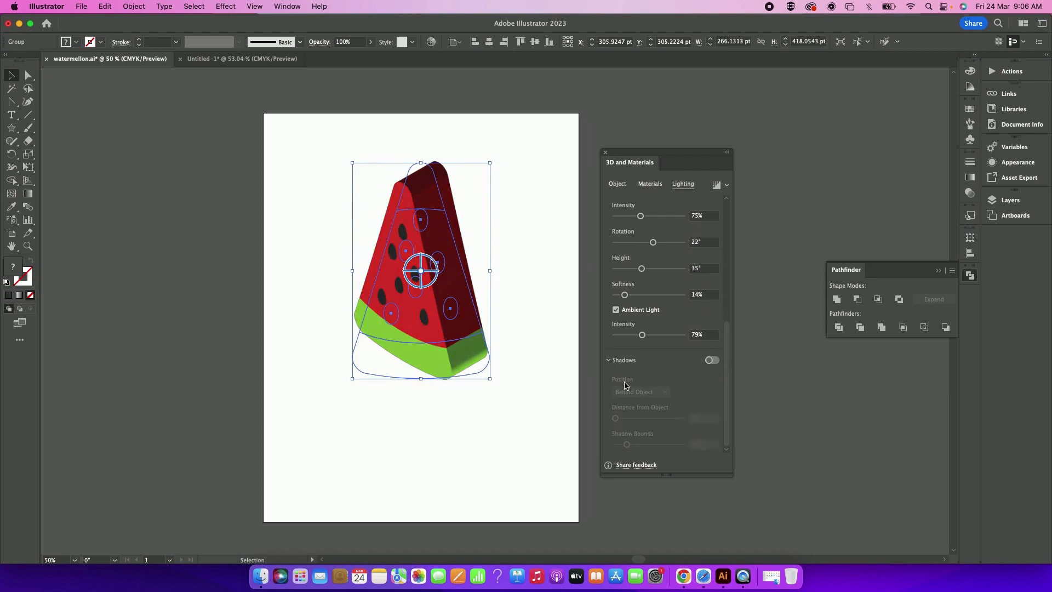
click(714, 362)
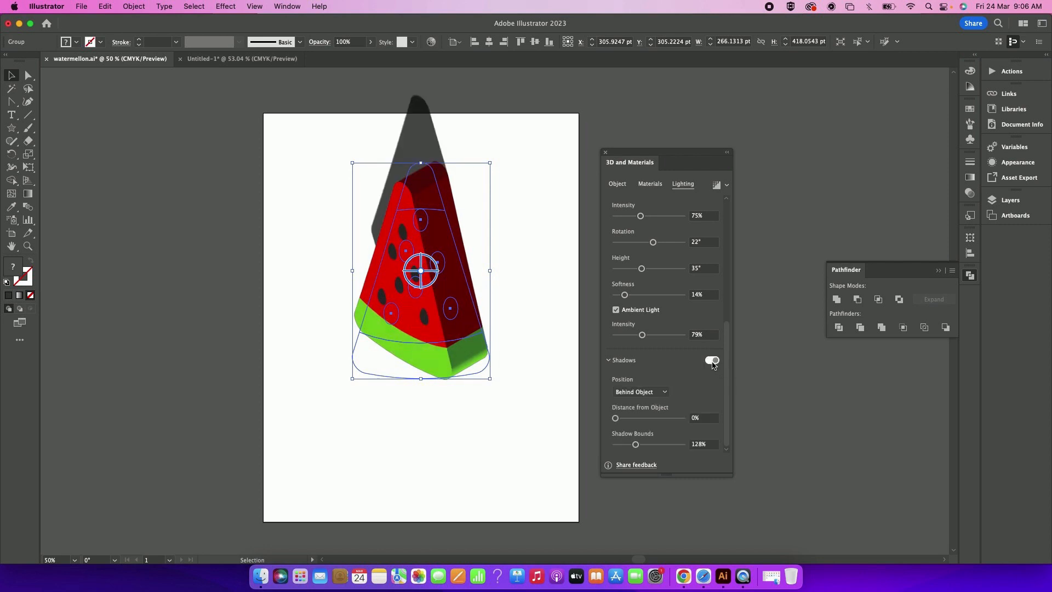
click(662, 393)
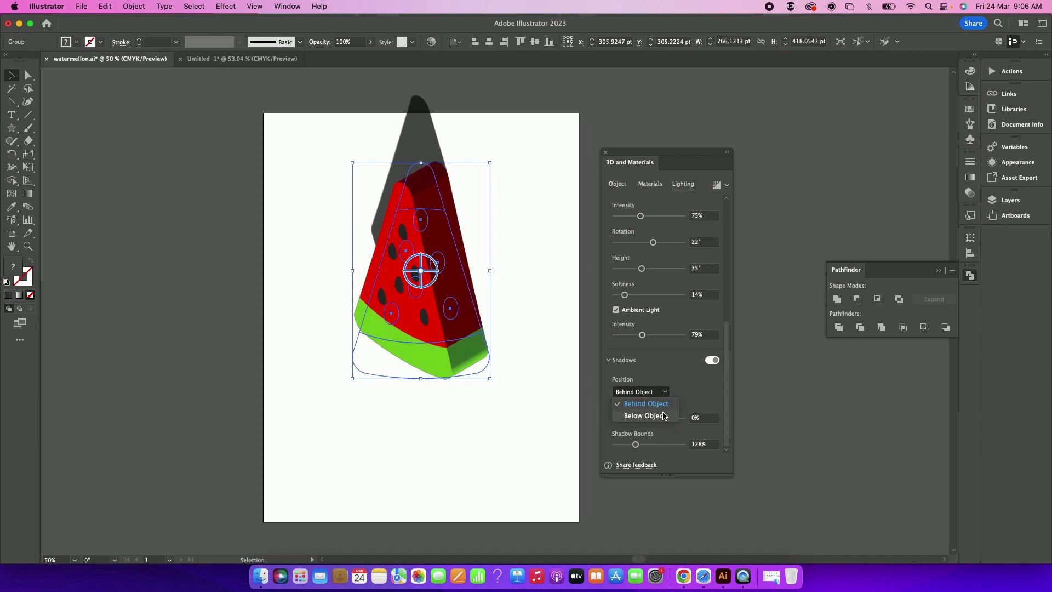
click(644, 416)
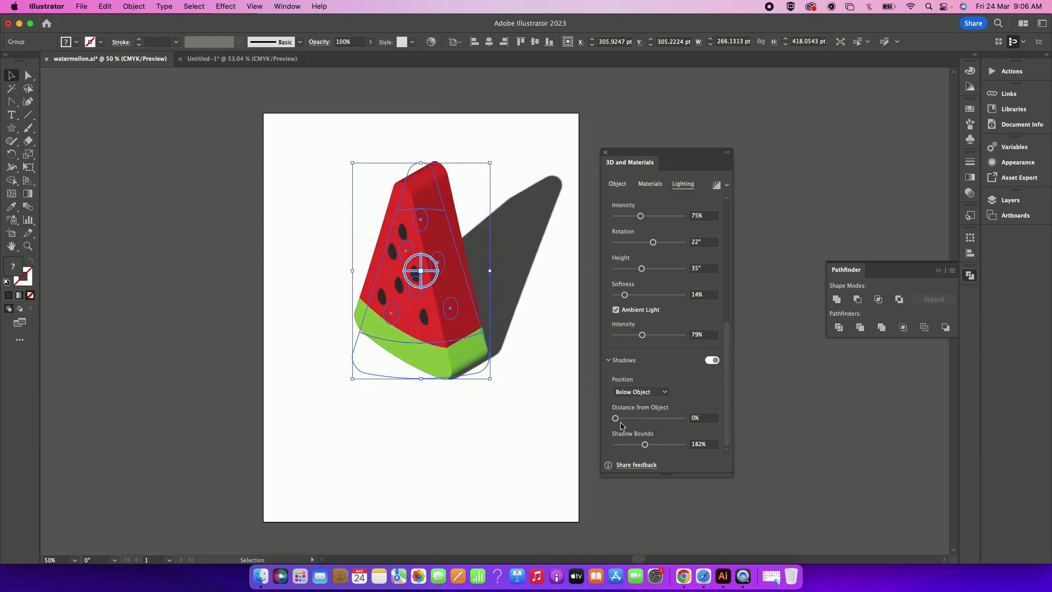
Set the shadow's distance from the object to 4% and its shadow bounds to 158%
drag(616, 421, 619, 422)
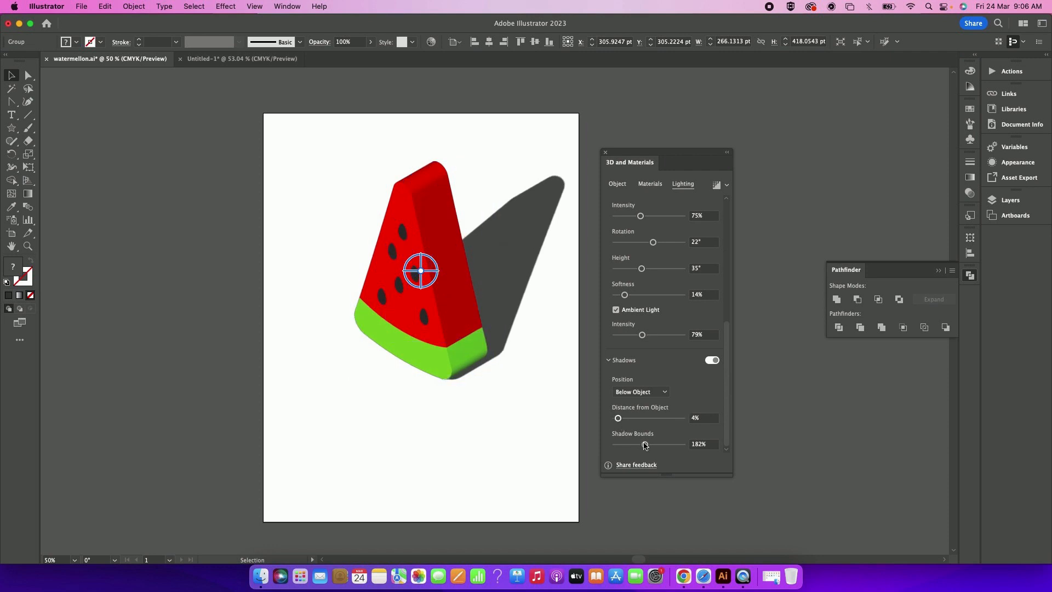
drag(645, 444, 659, 445)
click(641, 444)
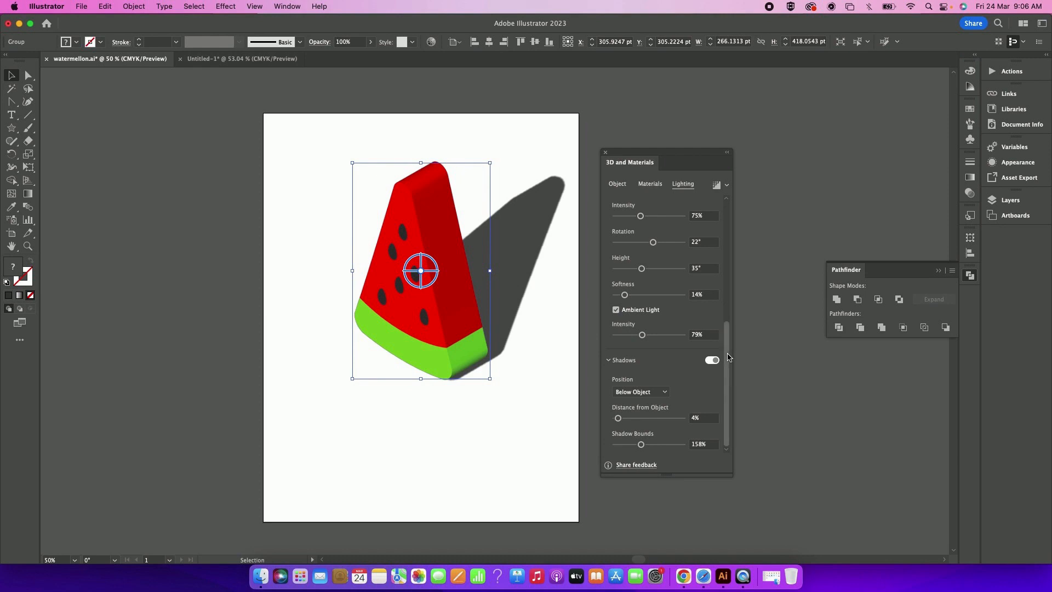
Raise the ambient light intensity to 93%, deselect the watermelon and move the 3D and Materials settings further from the artboard
drag(728, 383, 730, 364)
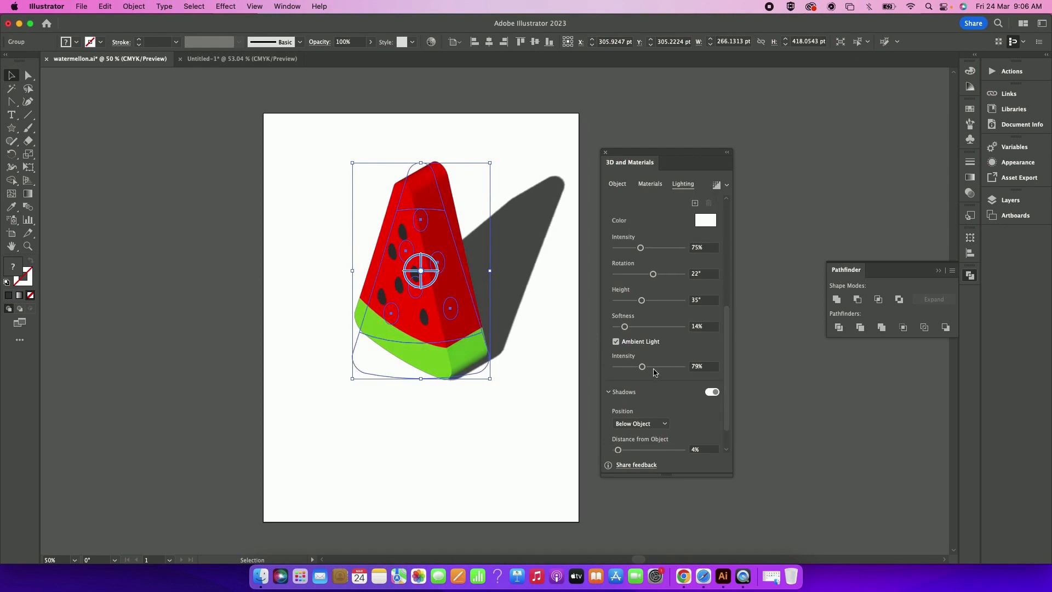
drag(643, 371, 647, 370)
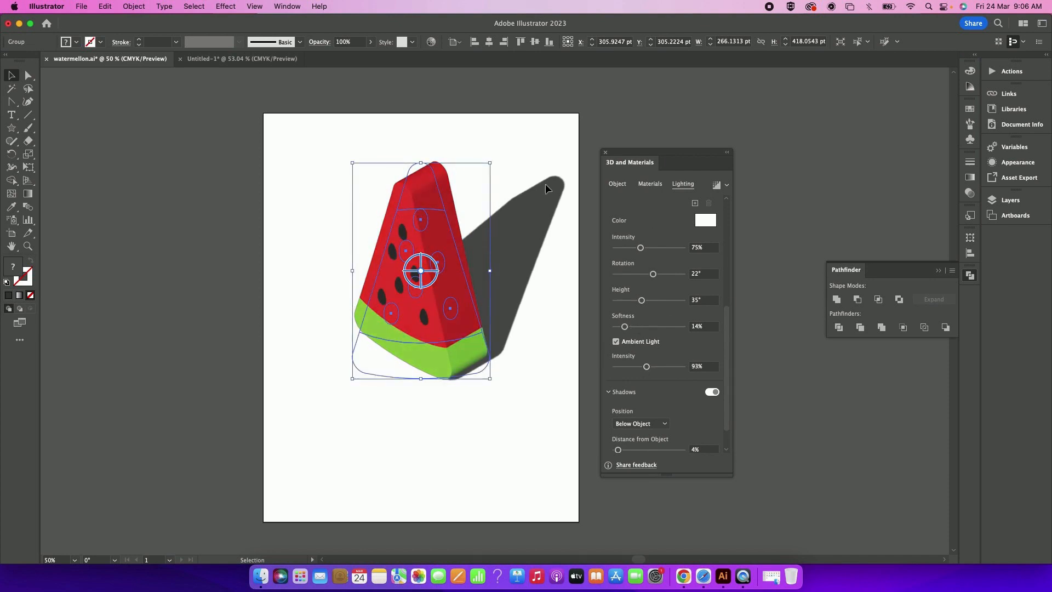
click(464, 417)
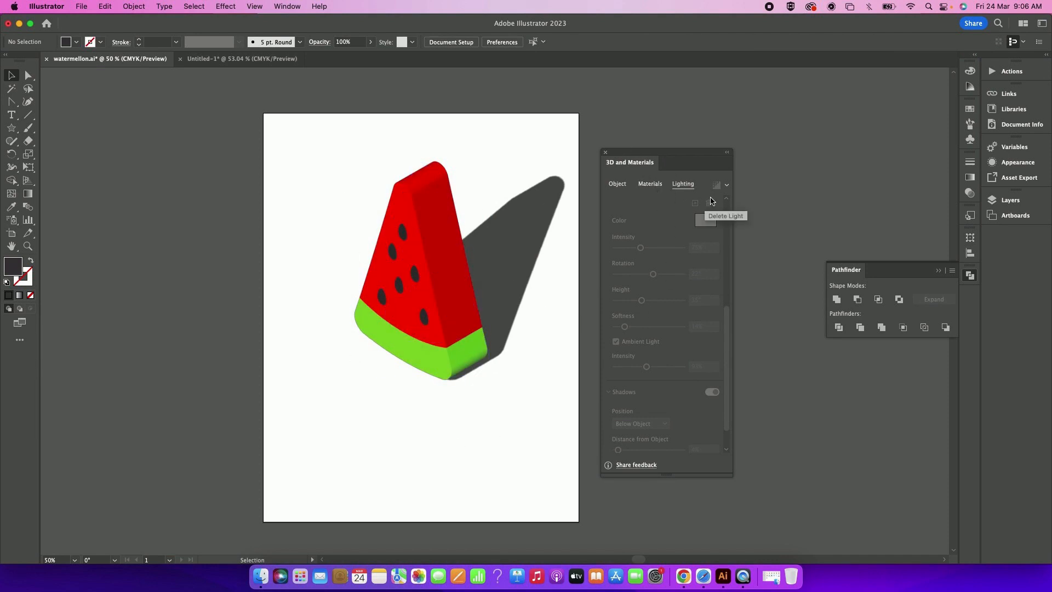
drag(673, 159, 699, 142)
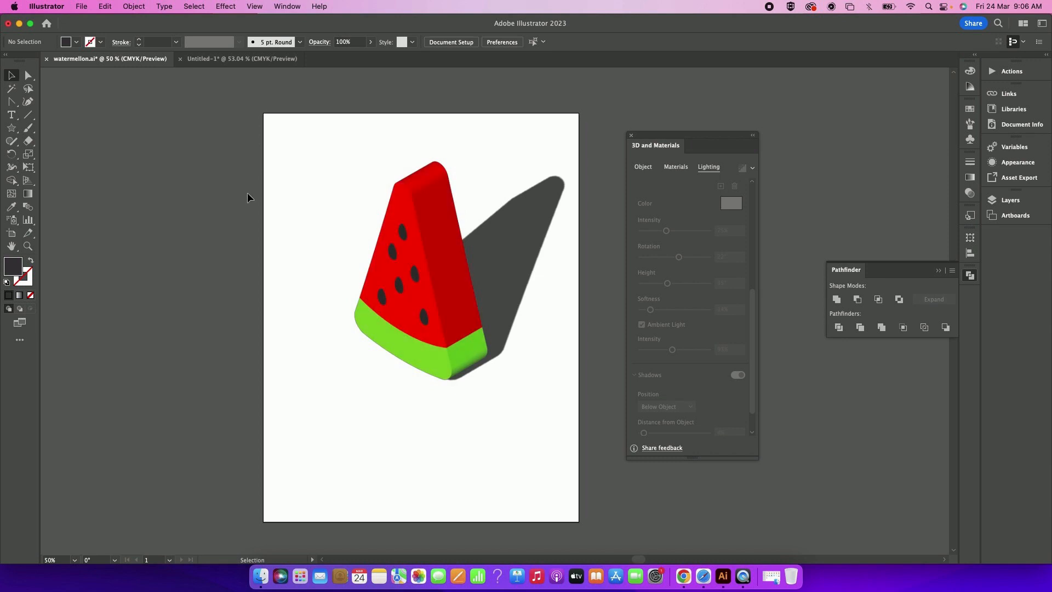
Open the recent file watermellonCal.ai and look over the finished watermelon calendar artwork
click(81, 8)
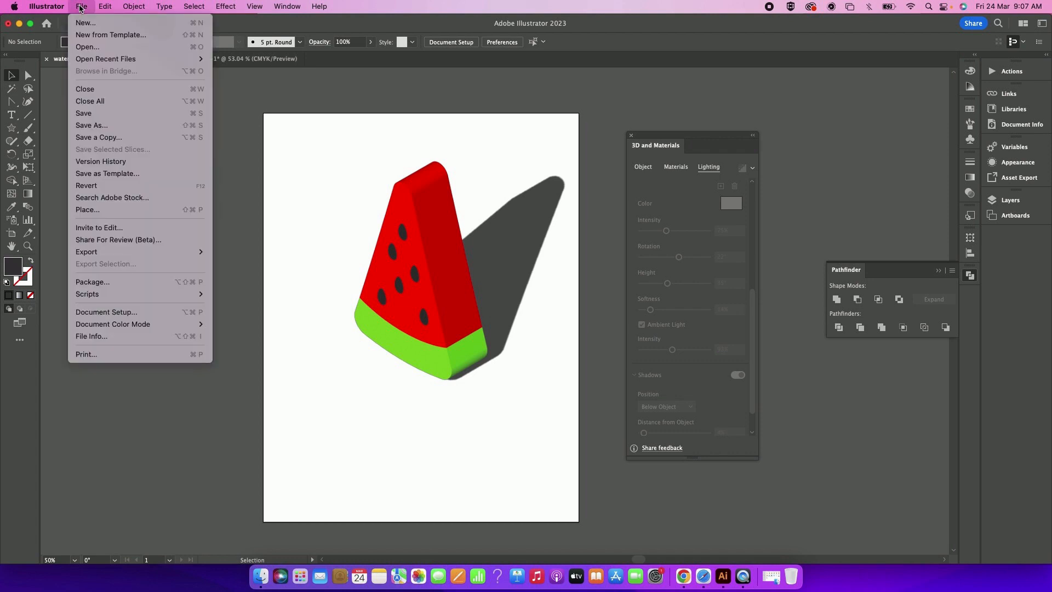
mouse_move(98, 61)
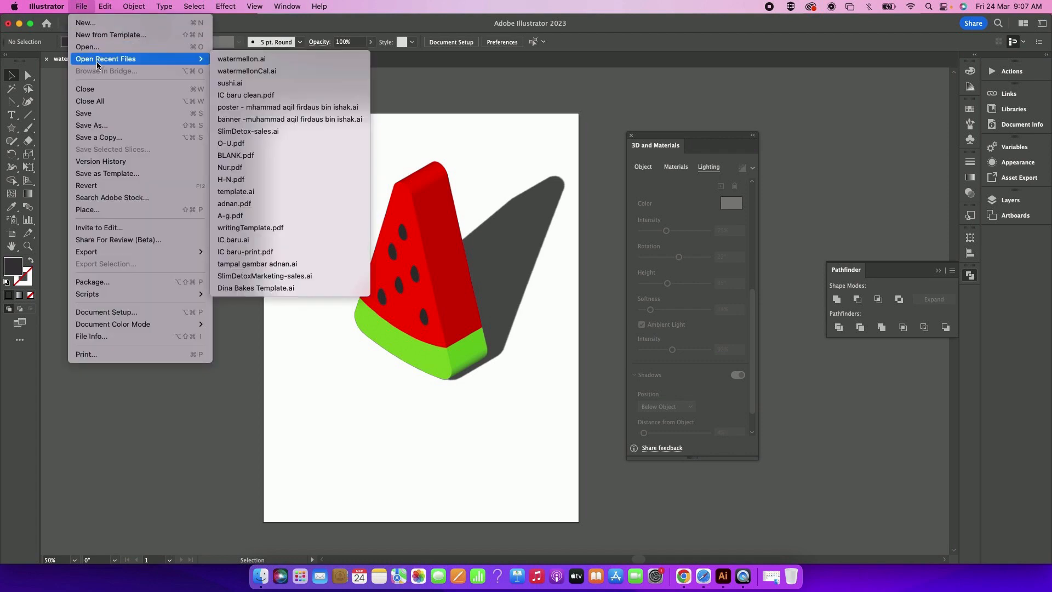
click(230, 71)
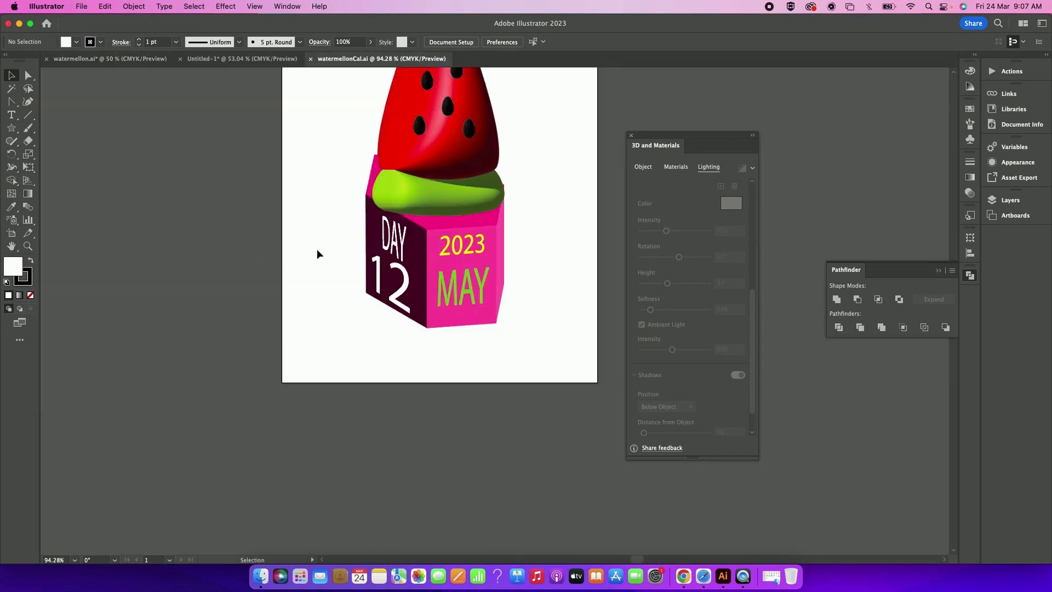
scroll(333, 224, up, 5)
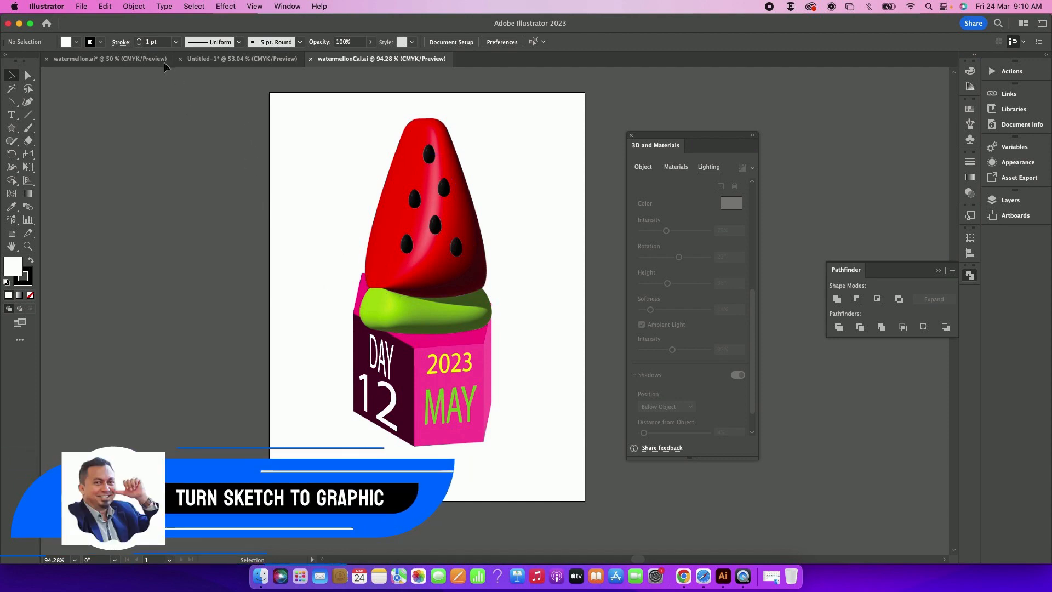
Close the 3D and Materials settings in Untitled-1 and place the Desktop screenshot ending 8.36.18 AM on the upper artboard, about 245 by 232 pt
click(203, 58)
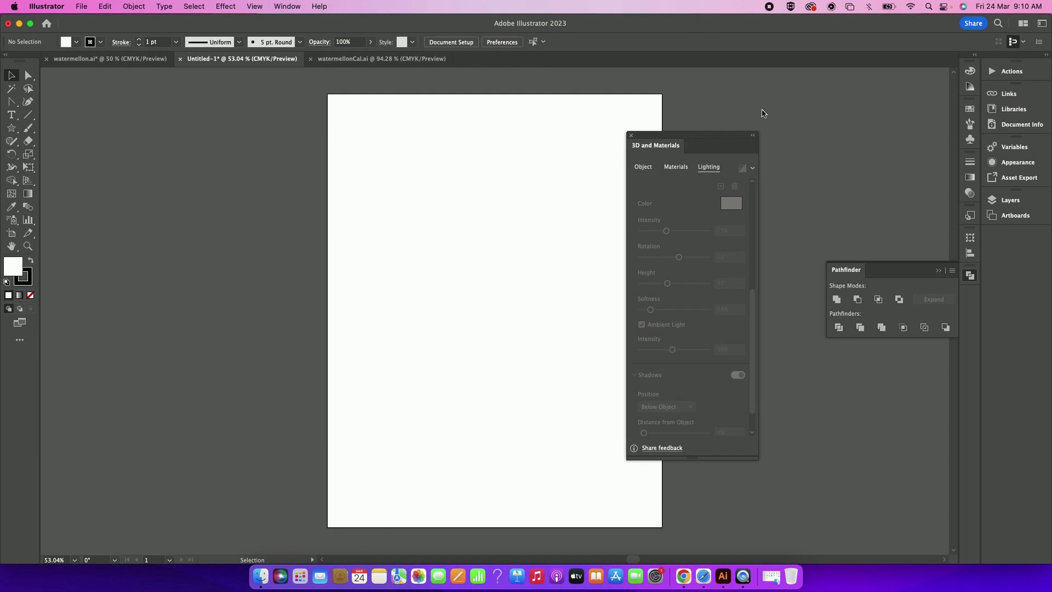
click(631, 136)
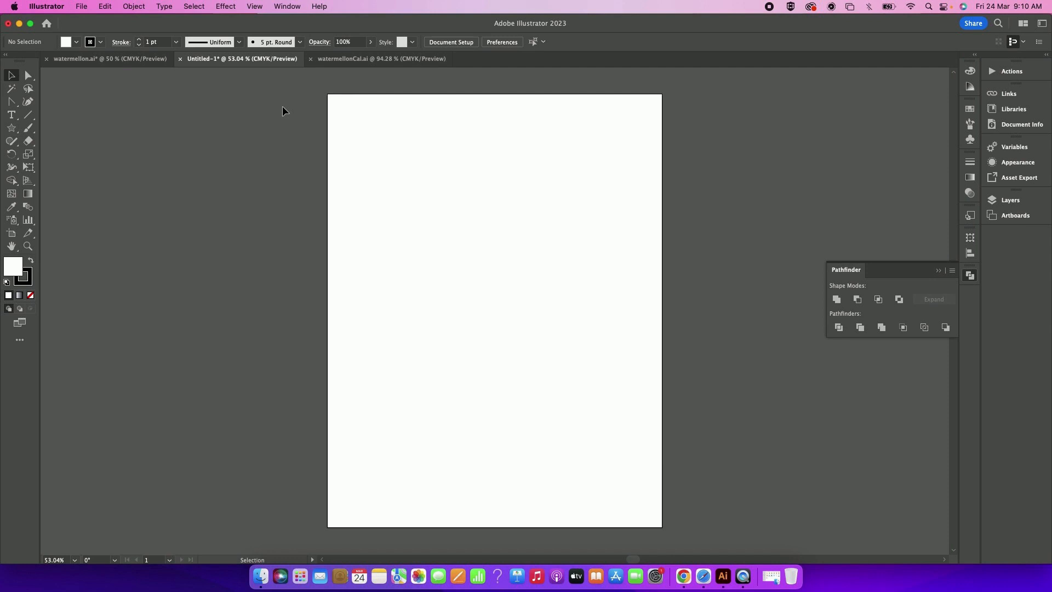
click(81, 7)
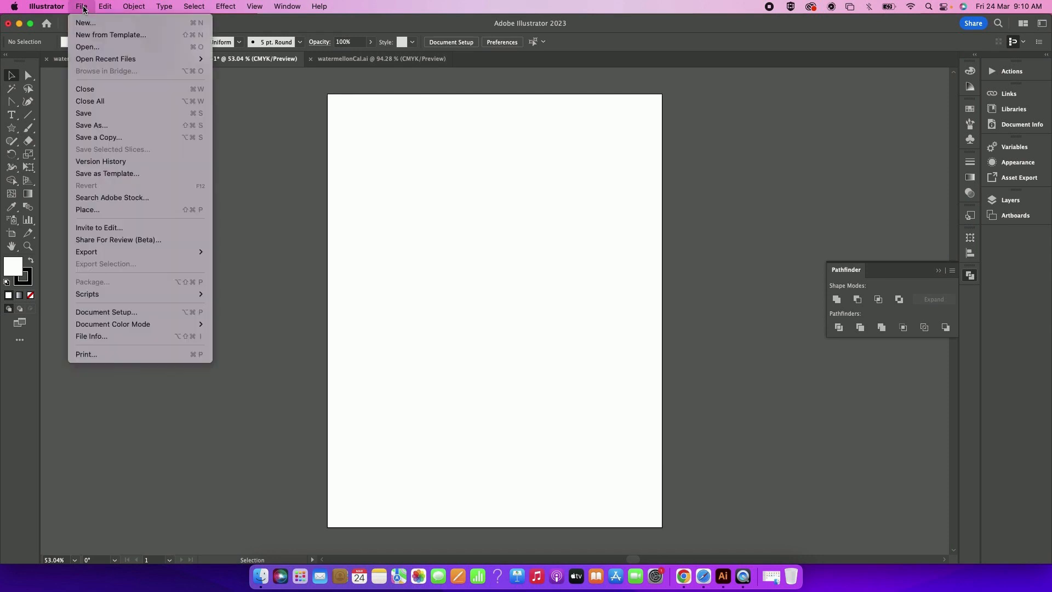
click(120, 212)
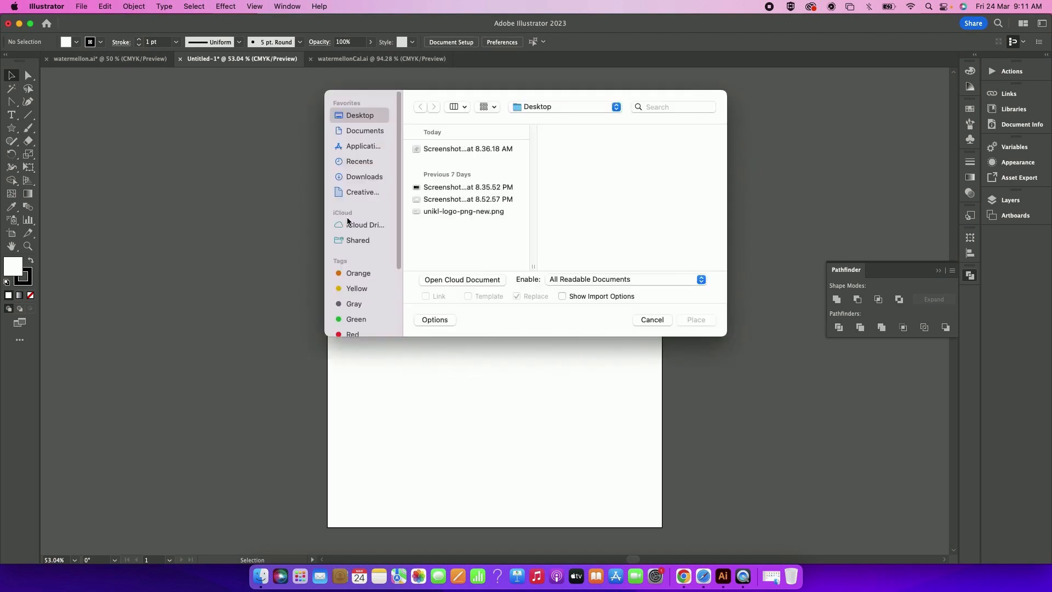
click(455, 149)
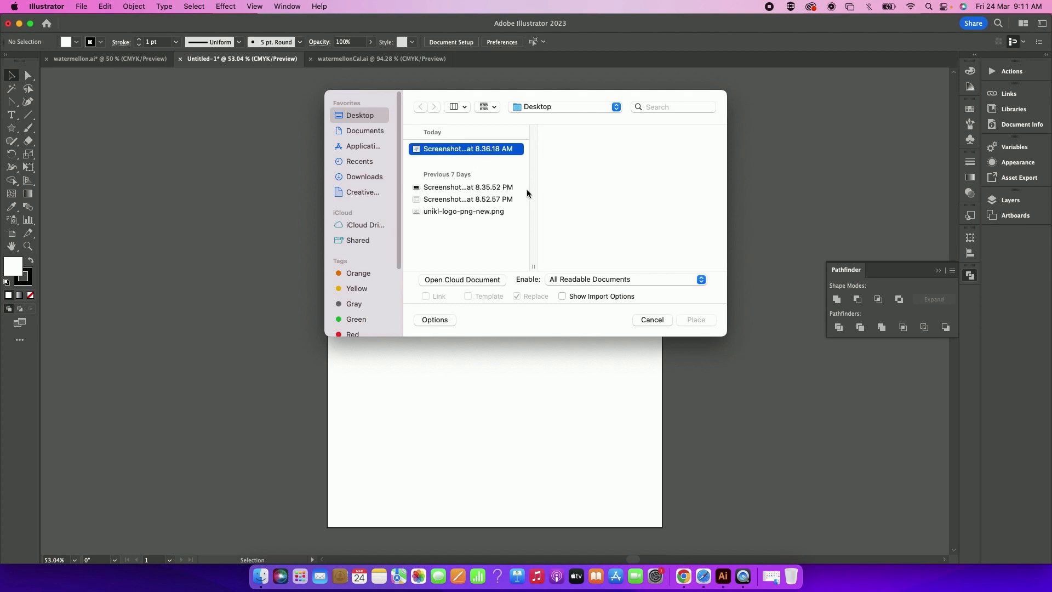
click(696, 320)
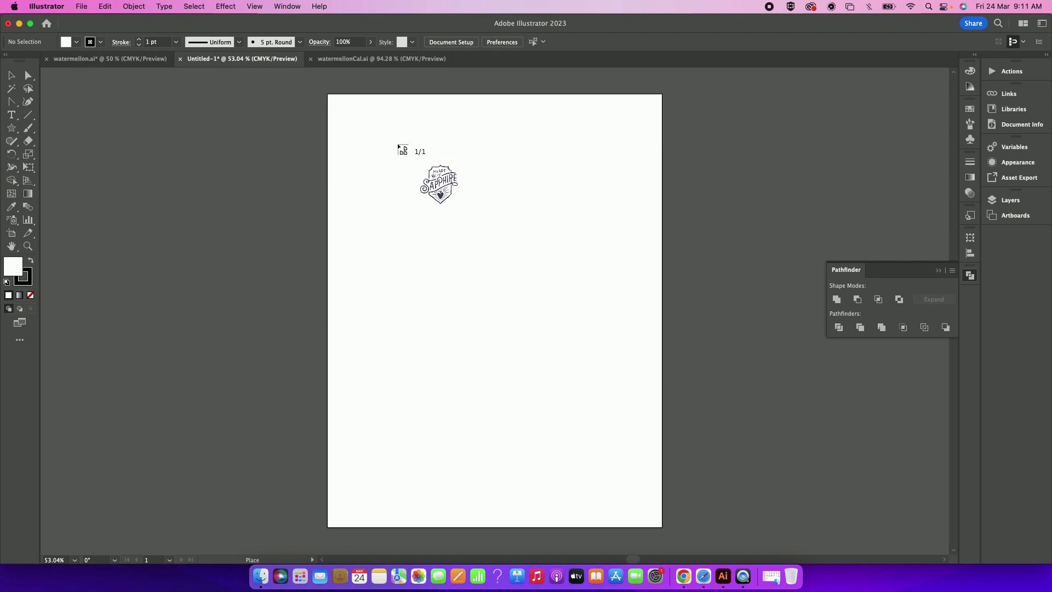
drag(399, 147, 534, 324)
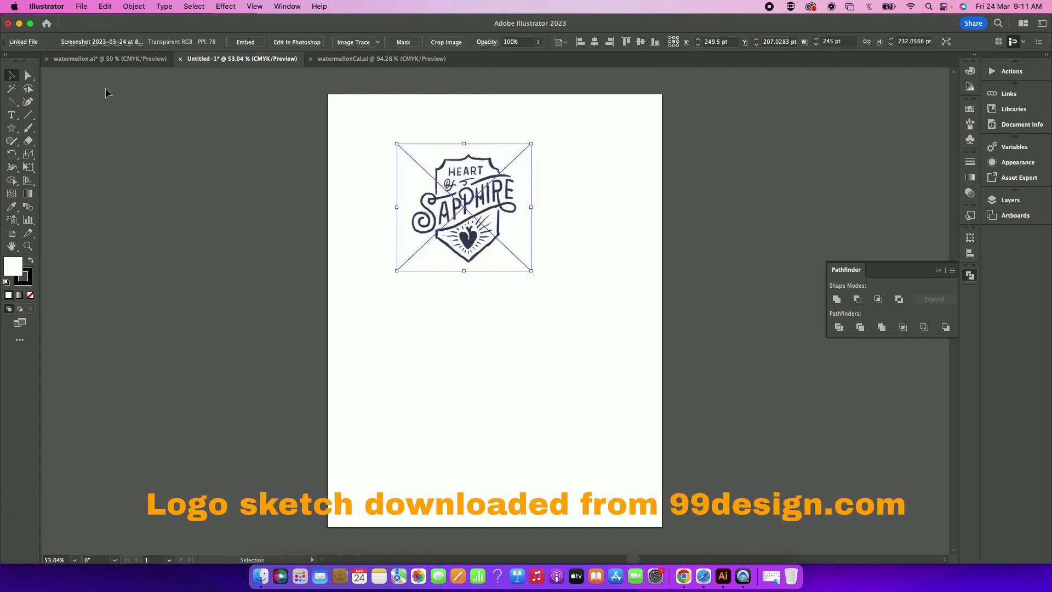
drag(462, 244, 476, 271)
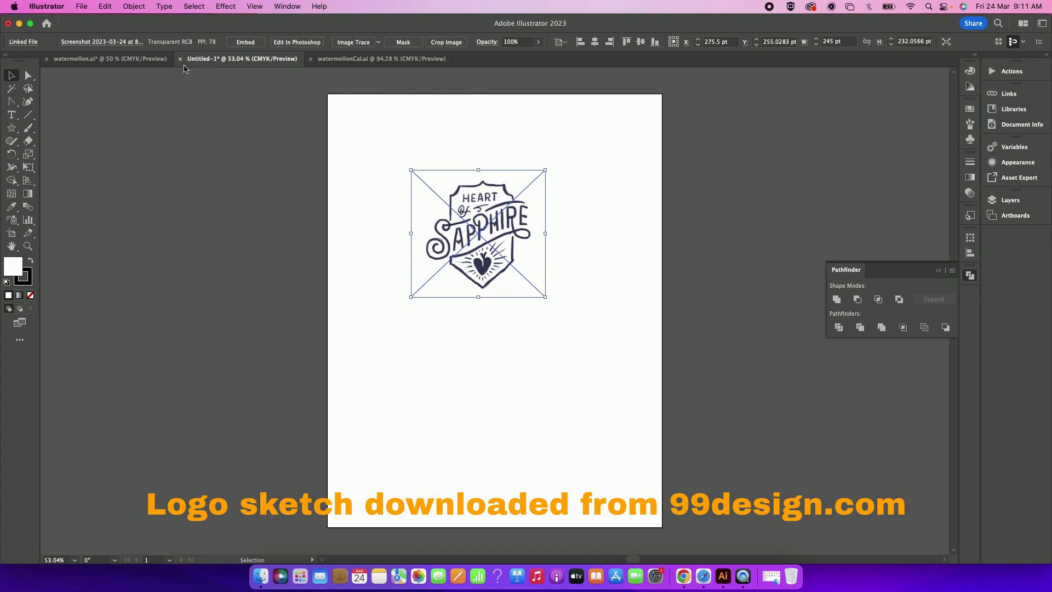
Lock the placed logo sketch on the artboard
click(135, 7)
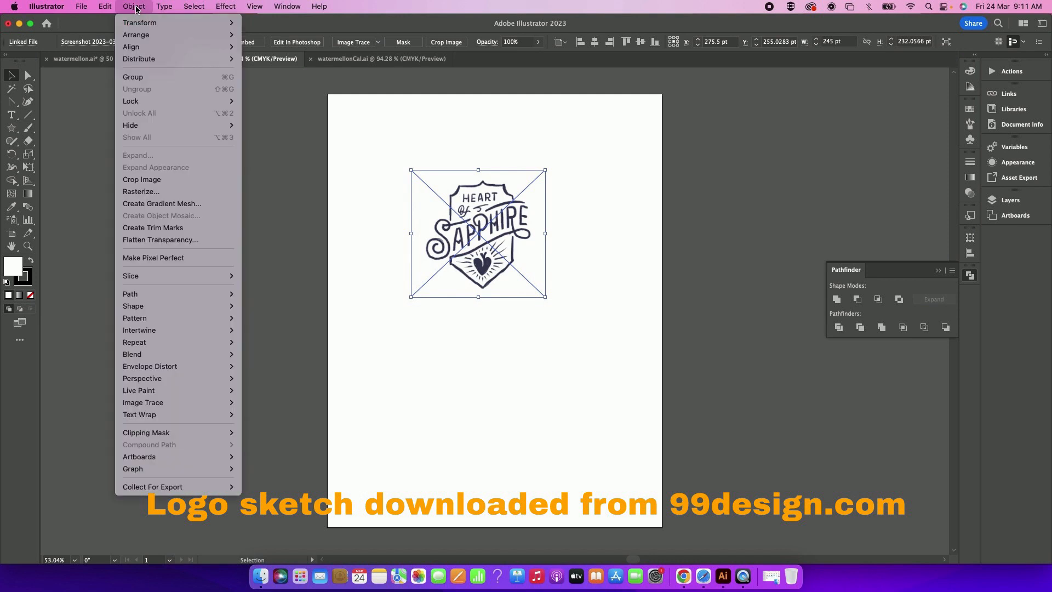
mouse_move(144, 101)
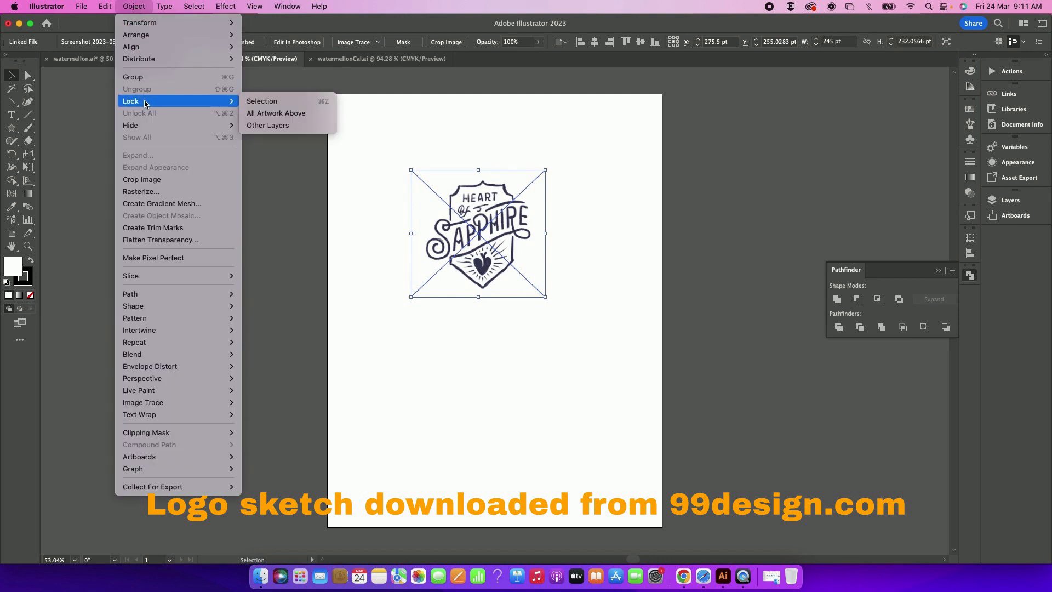
click(274, 106)
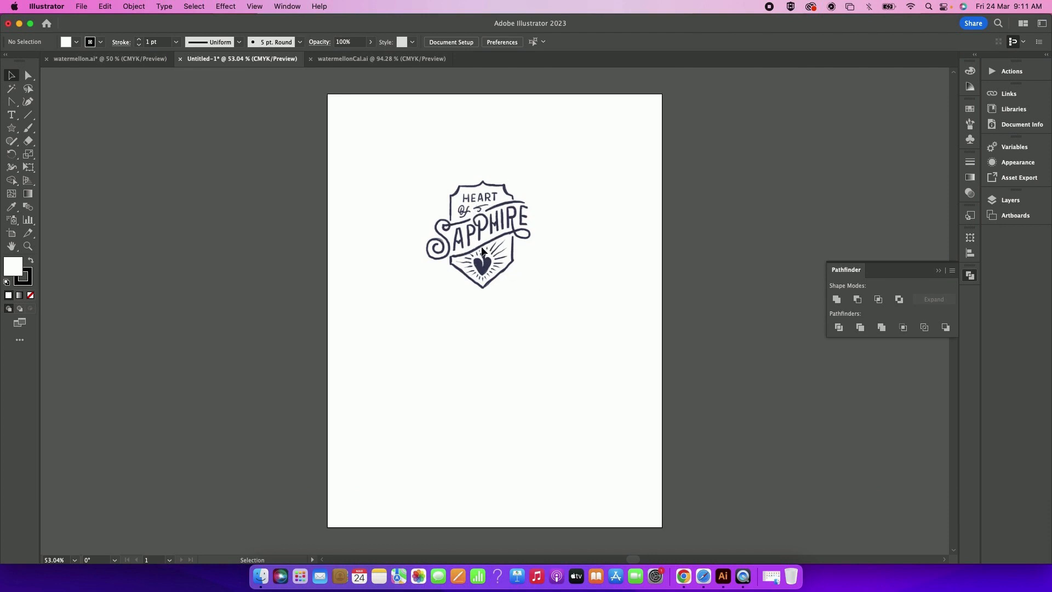
Trace the sketch's upper-right shield edge with the Pen tool, from the top peak through the corner to the end above SAPPHIRE
key(super+space)
drag(476, 228, 476, 229)
click(487, 274)
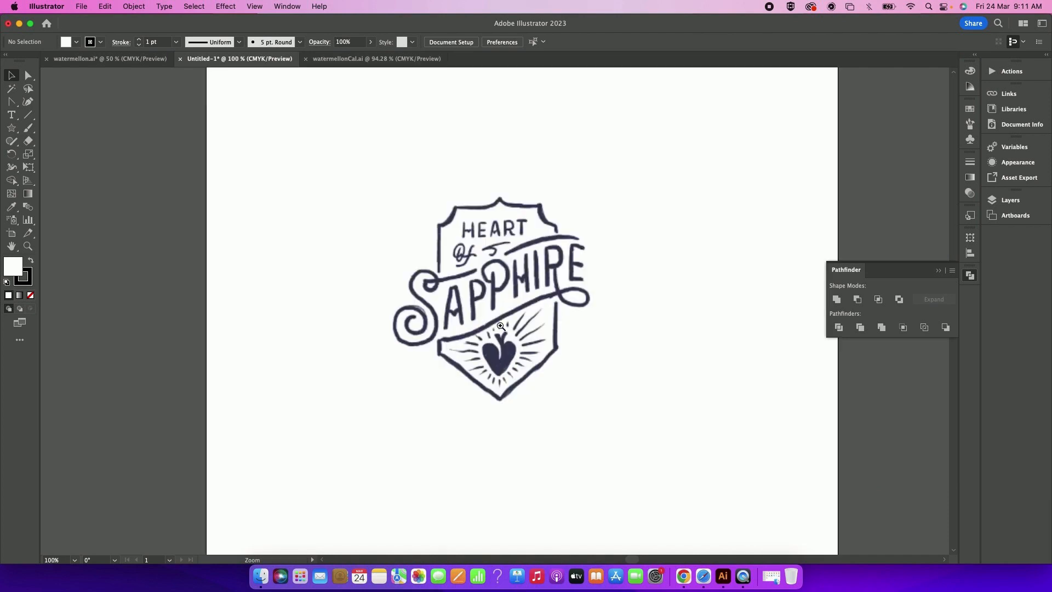
scroll(201, 181, right, 3)
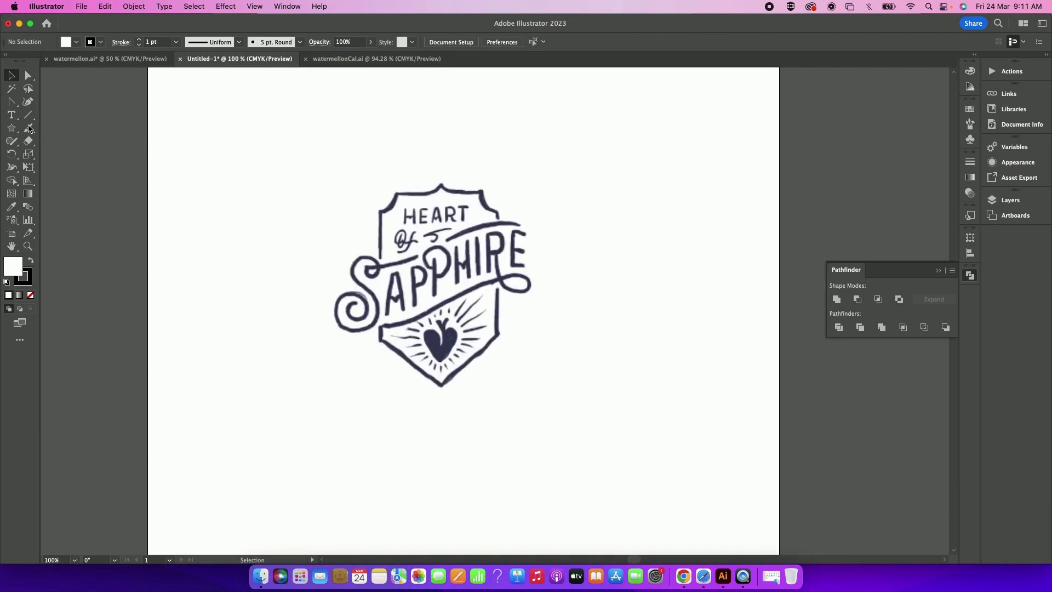
click(13, 106)
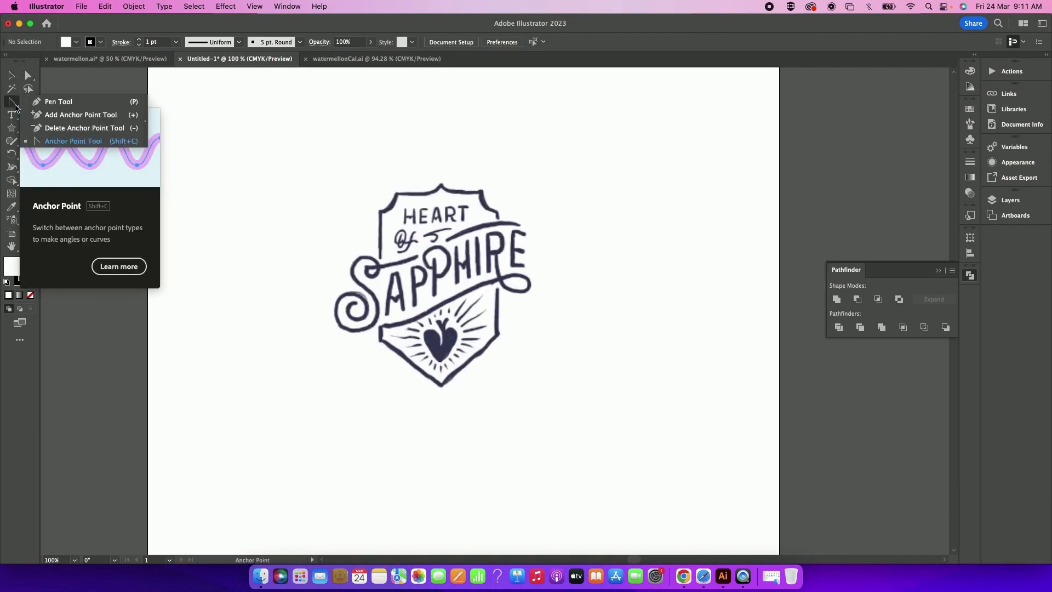
click(80, 105)
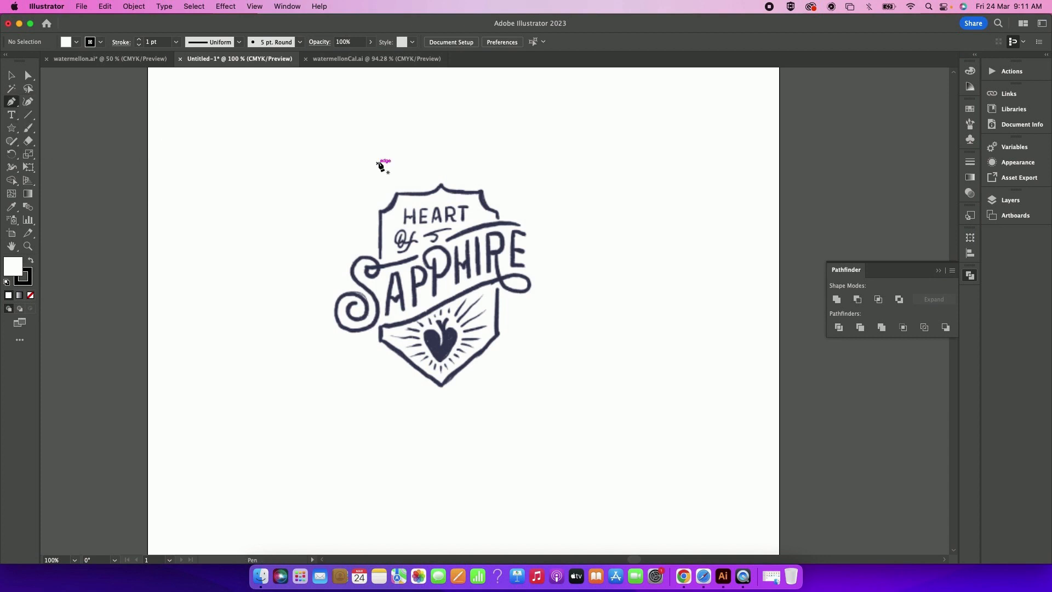
click(439, 183)
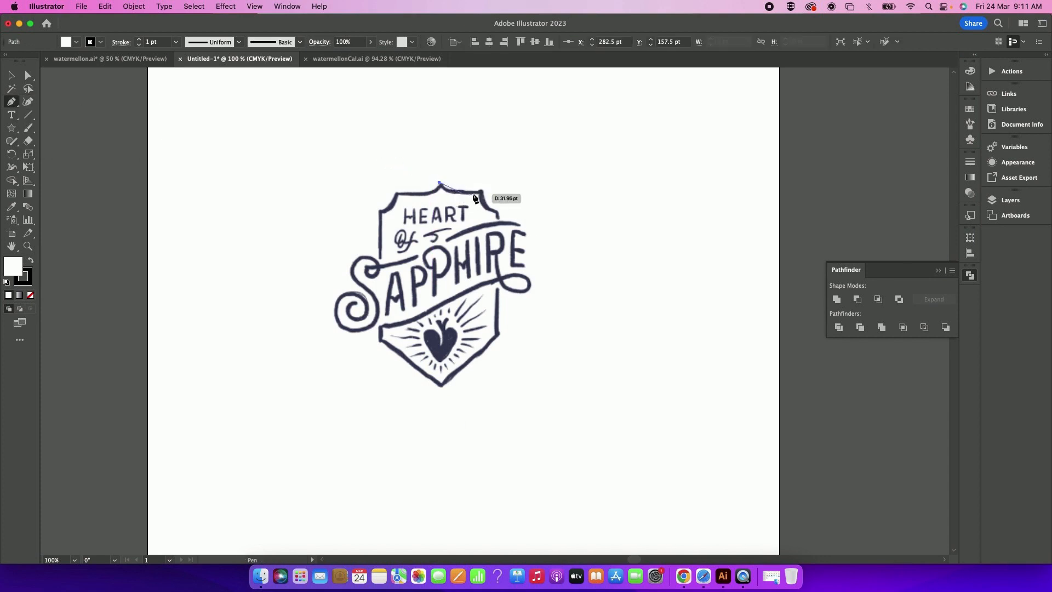
drag(485, 195, 485, 198)
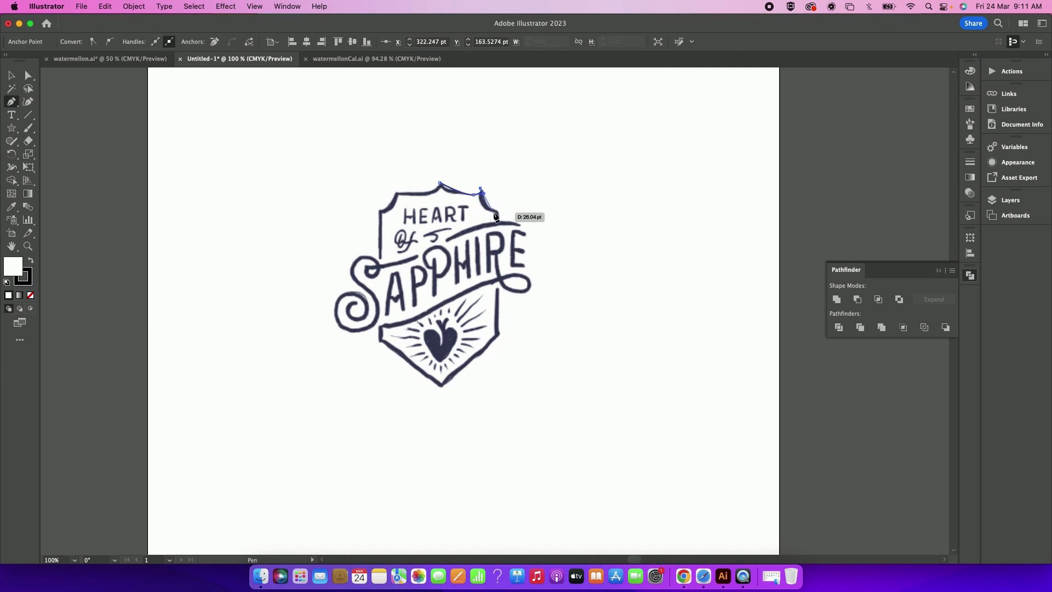
click(495, 213)
click(497, 216)
Adjust the anchor points and curve handles of the upper-right path with Direct Selection to fit the sketched shield edge
key(super+space)
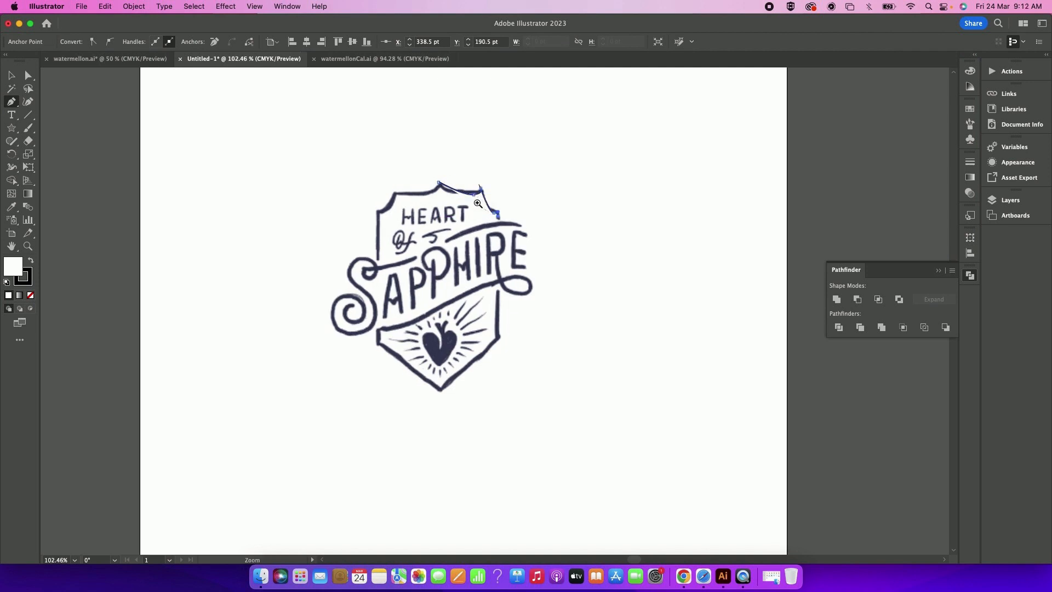
click(478, 203)
scroll(446, 258, down, 5)
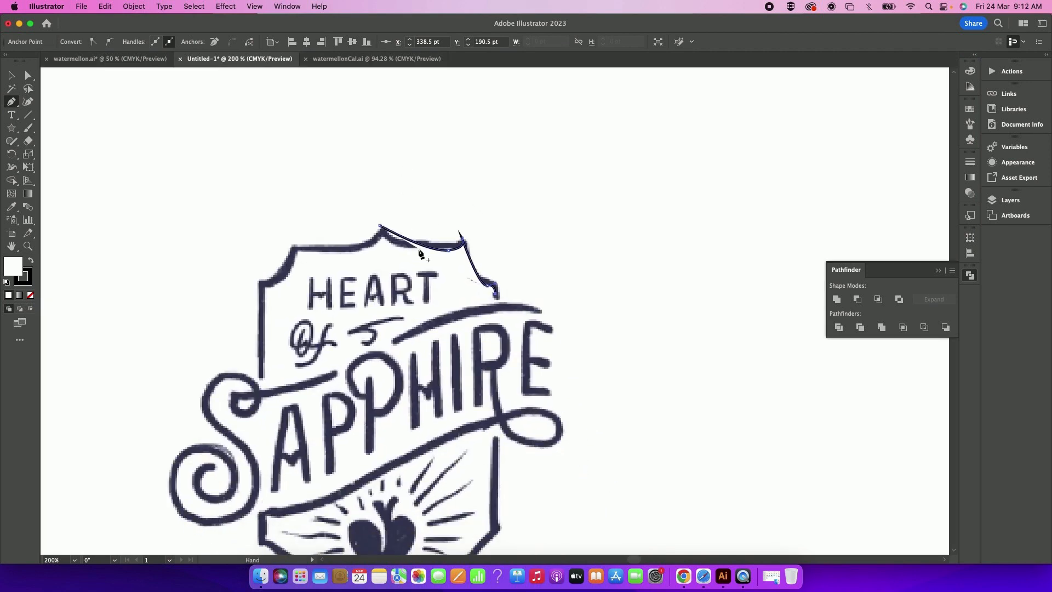
click(28, 75)
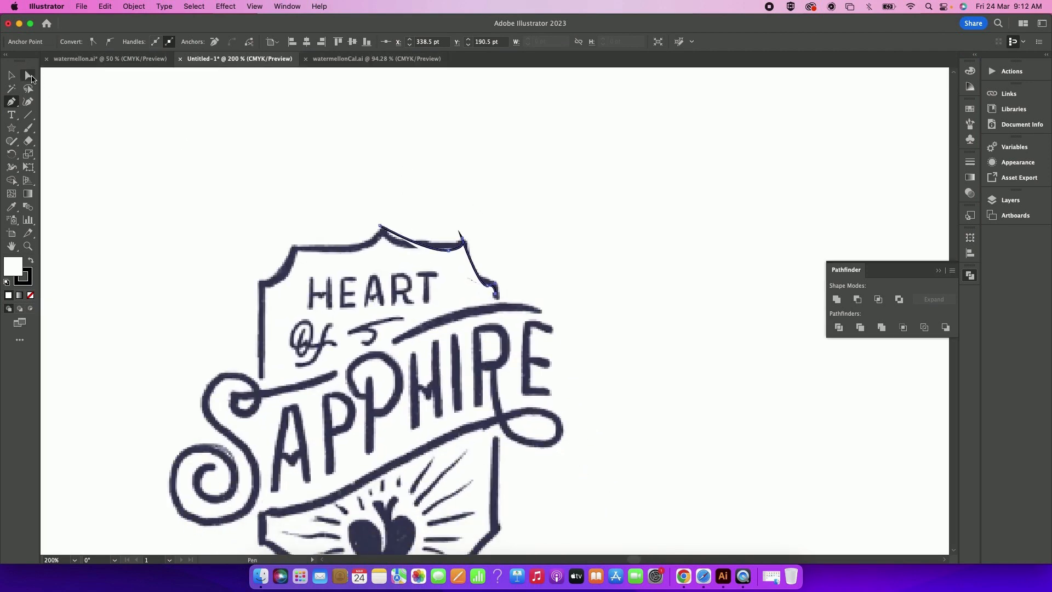
click(445, 251)
mouse_move(448, 253)
mouse_down()
mouse_move(428, 249)
mouse_move(461, 238)
mouse_up()
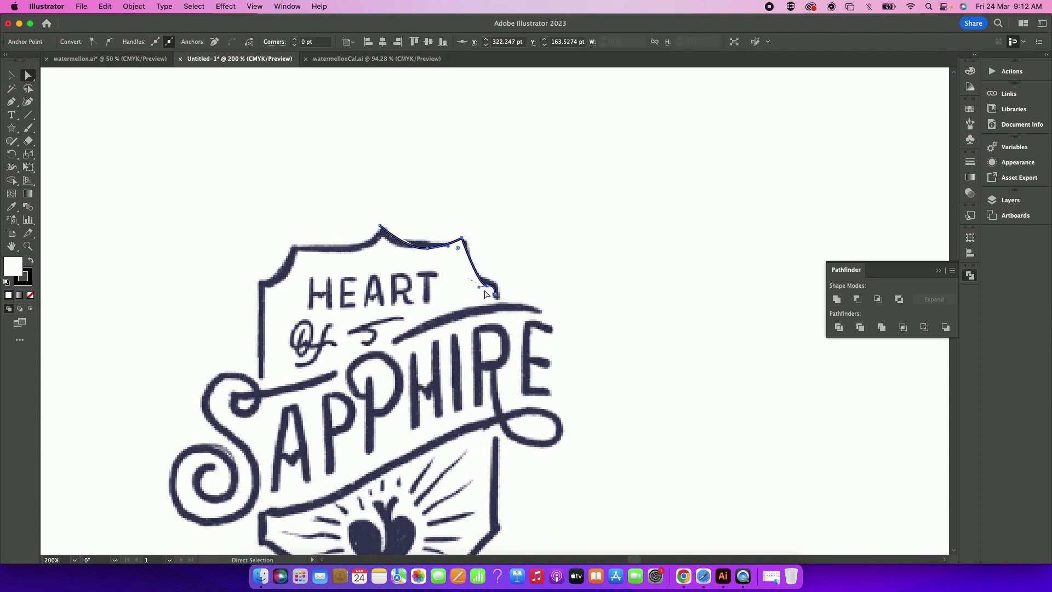
drag(480, 287, 468, 267)
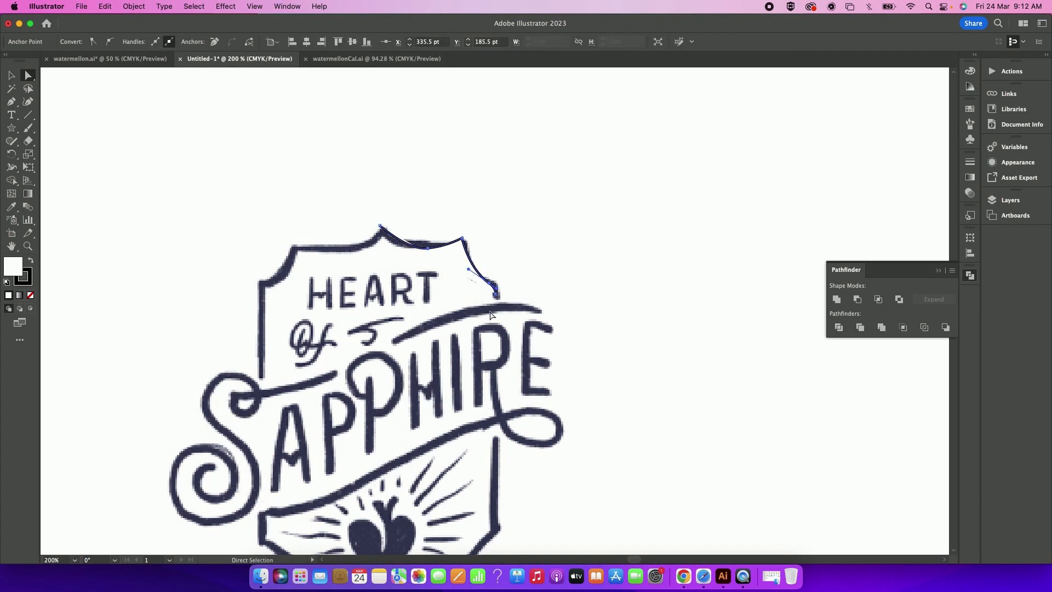
click(428, 248)
drag(409, 252, 390, 252)
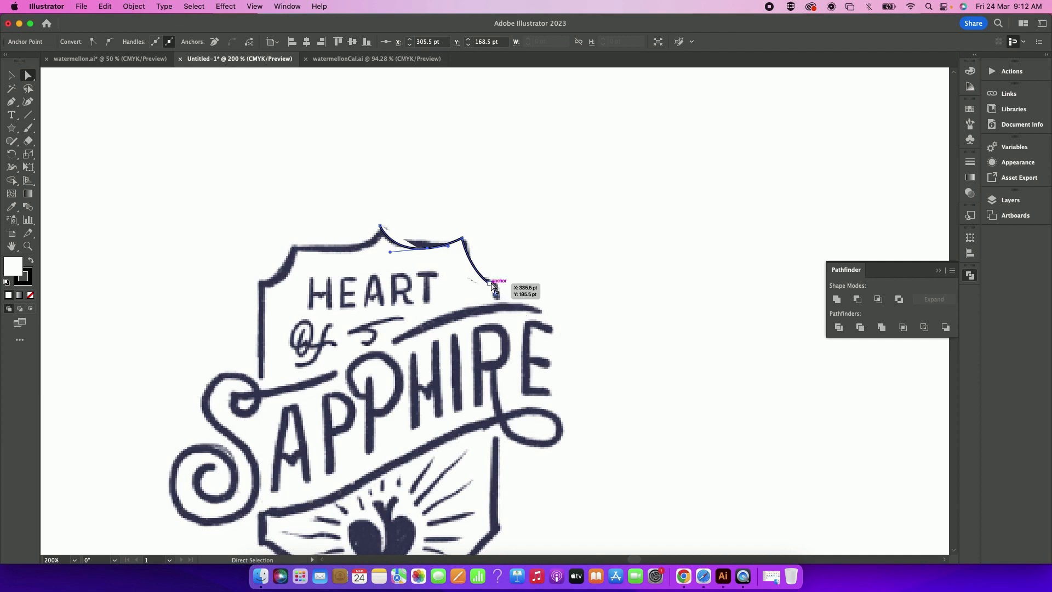
drag(490, 285, 501, 286)
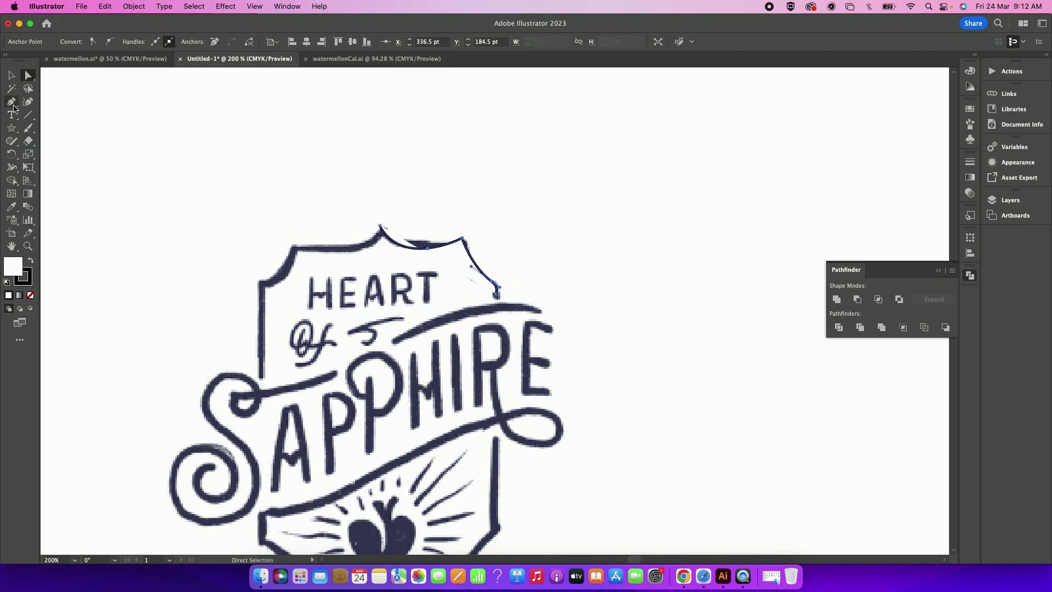
Draw an open Pen path along the shield's lower-right side, from below SAPPHIRE down to the bottom tip
click(12, 105)
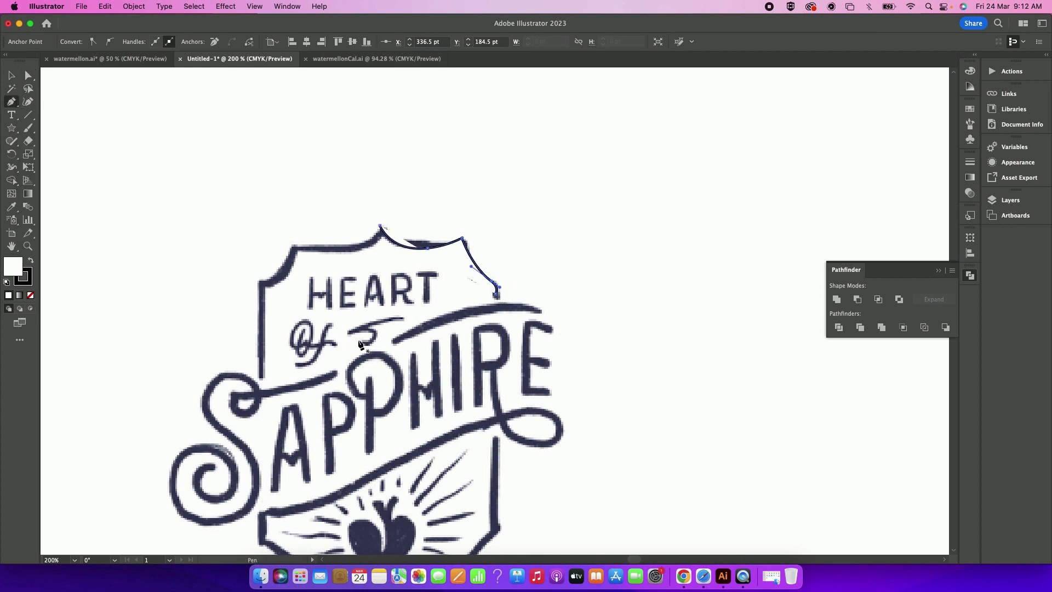
click(496, 439)
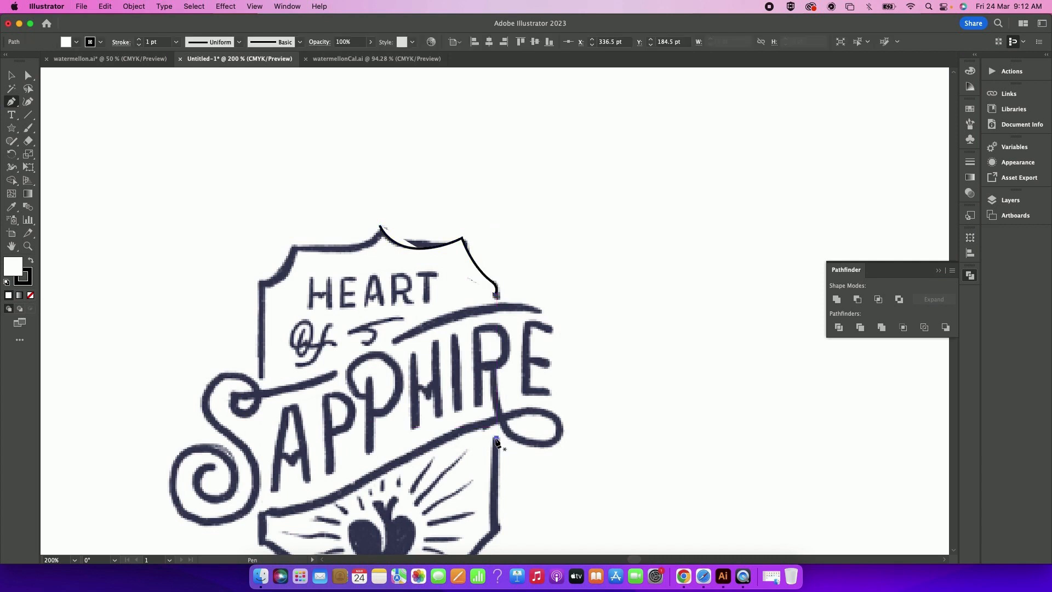
click(497, 532)
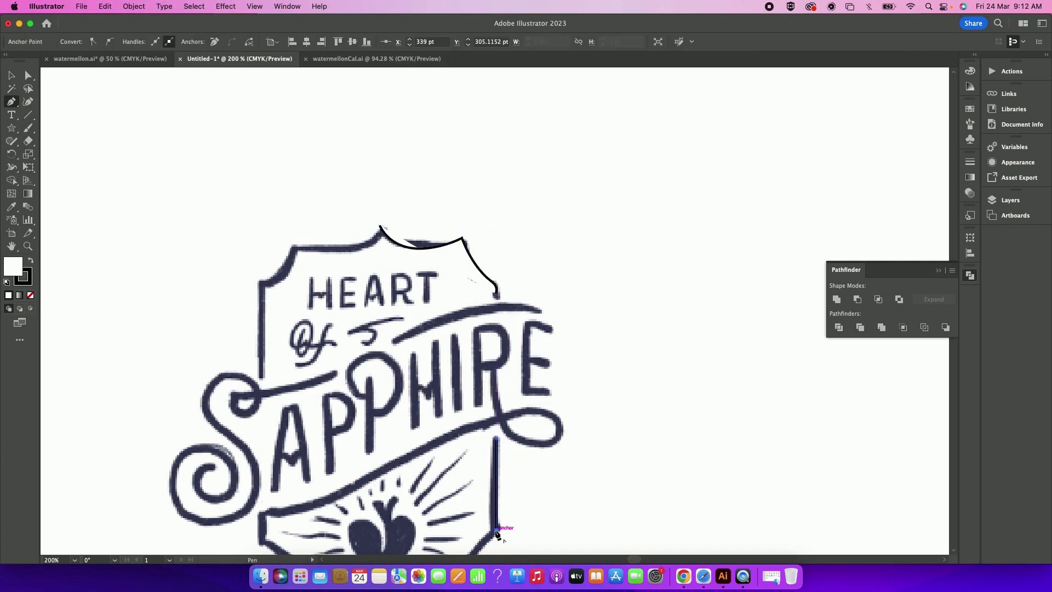
scroll(496, 526, down, 6)
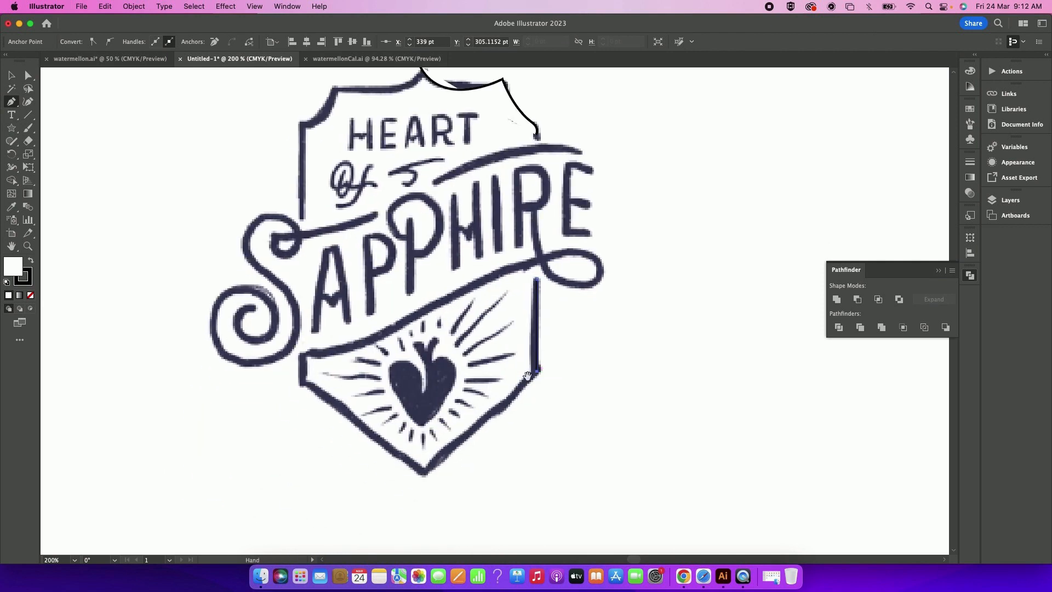
click(425, 475)
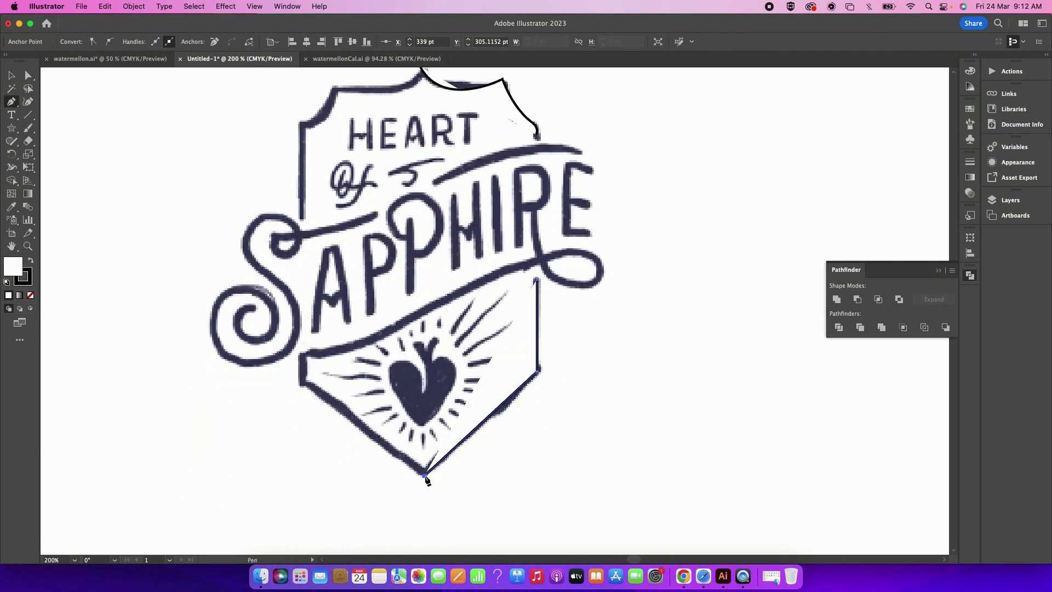
key(Escape)
Remove the fill from the lower-right shield path and set its stroke weight to 3 pt
click(11, 75)
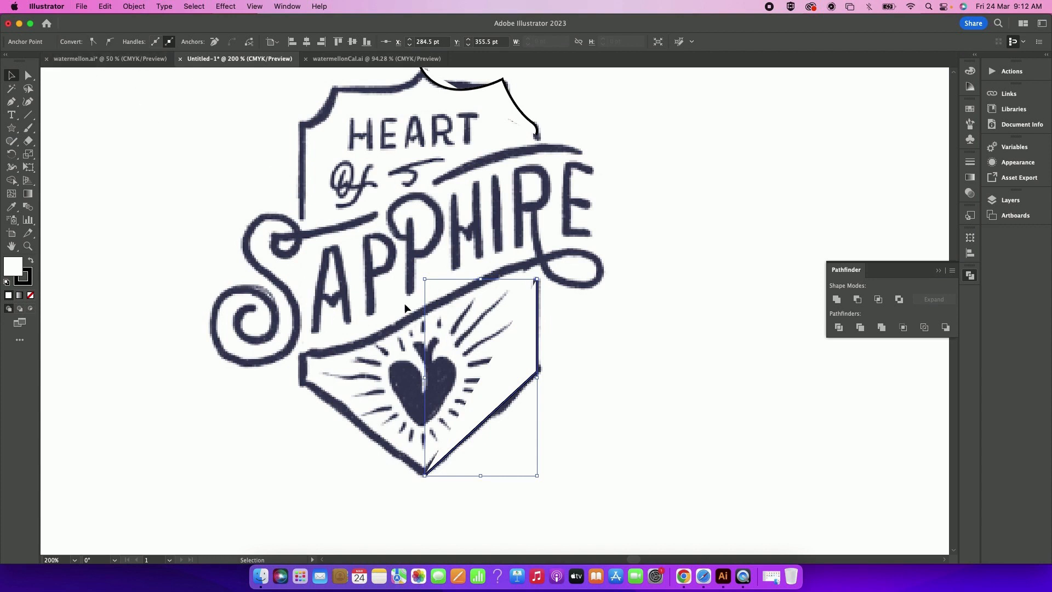
click(480, 428)
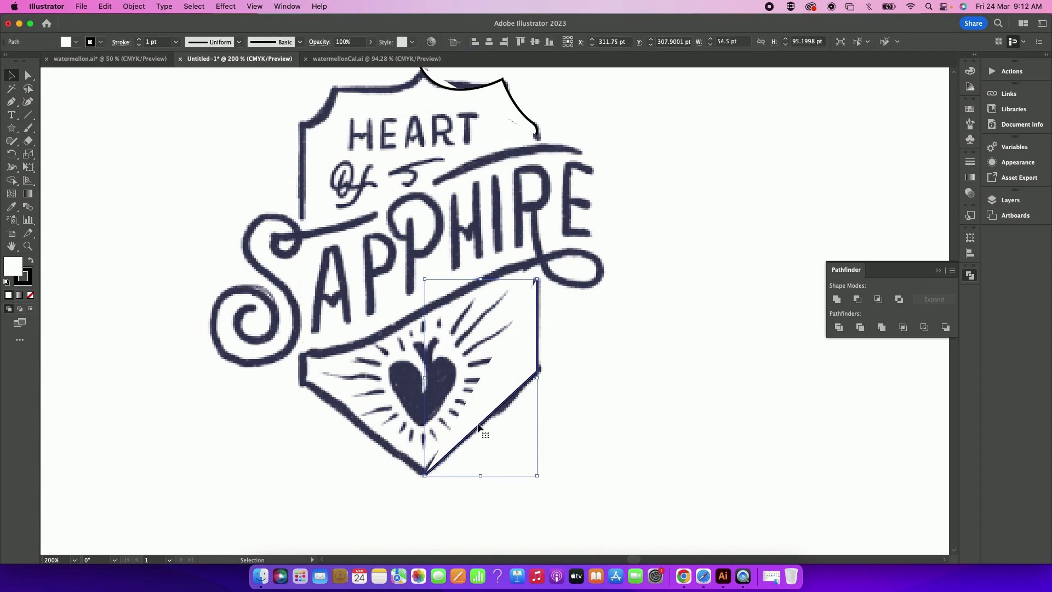
click(76, 43)
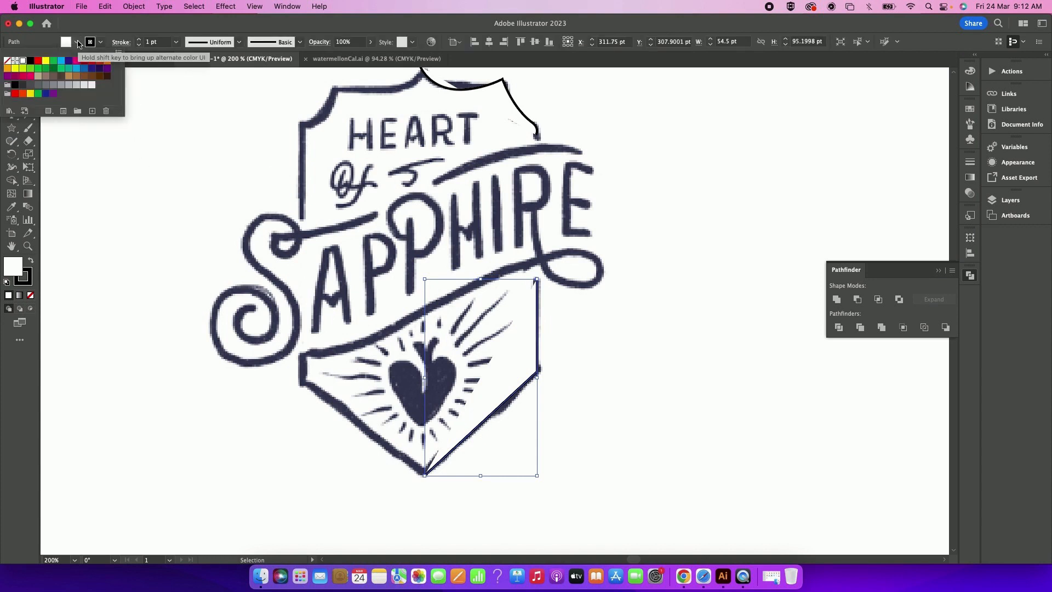
click(7, 60)
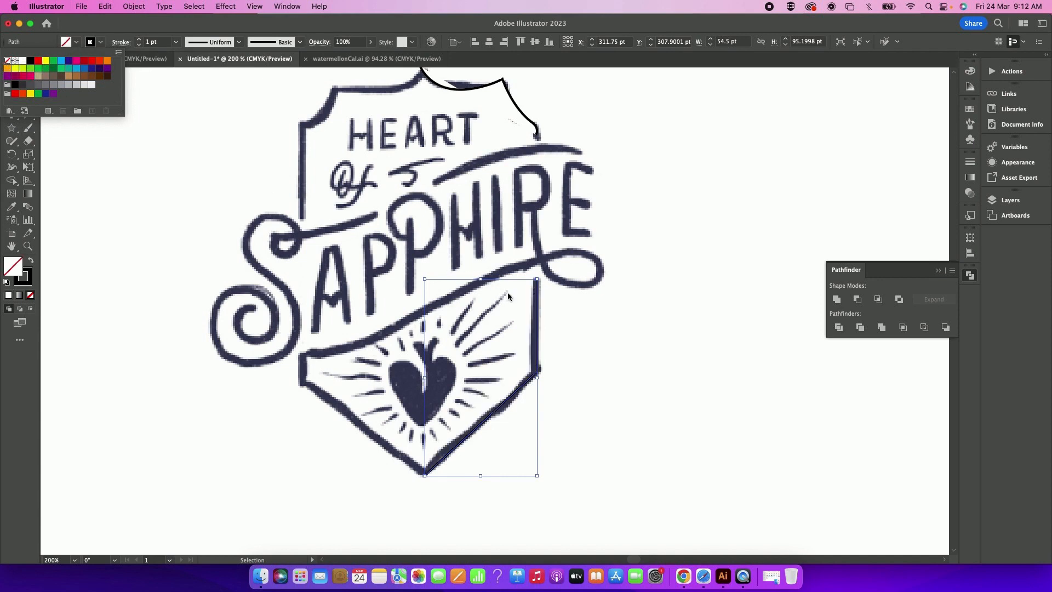
click(141, 43)
click(139, 40)
click(139, 39)
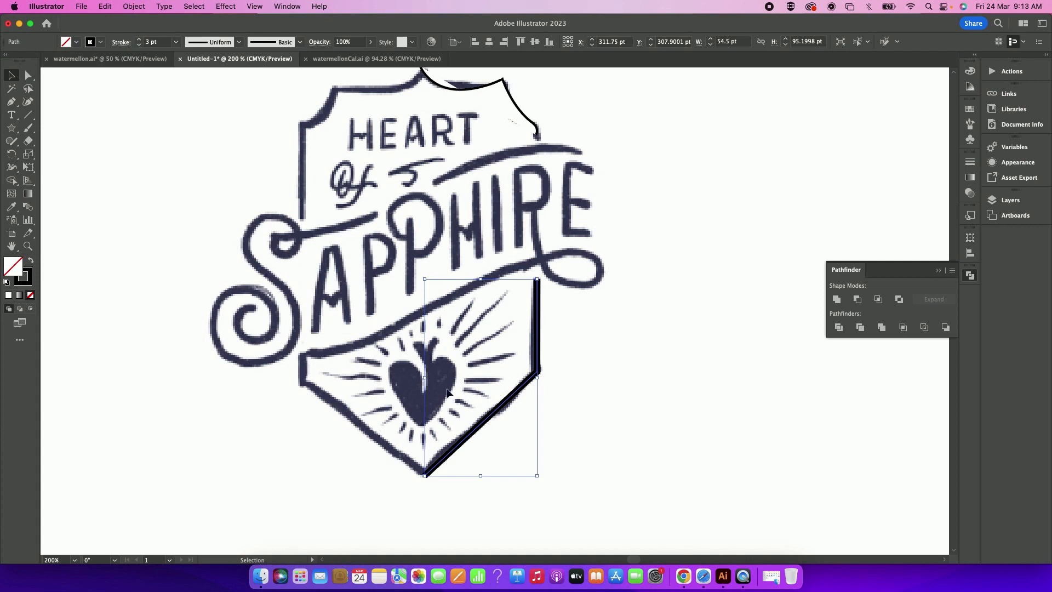
scroll(655, 290, up, 3)
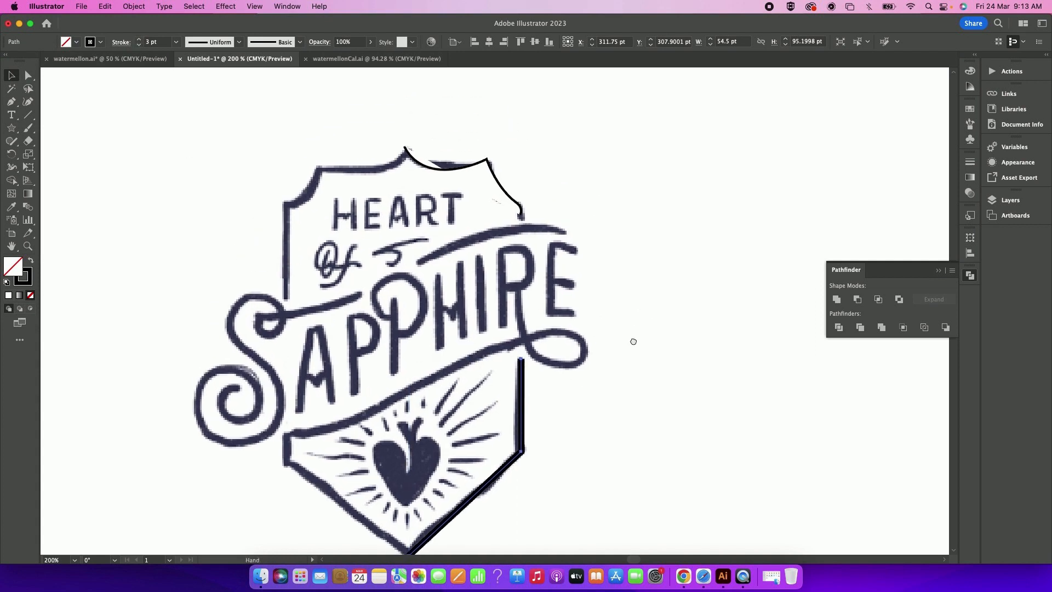
Remove the fill from the upper-right shield path and set its stroke weight to 3 pt
click(505, 193)
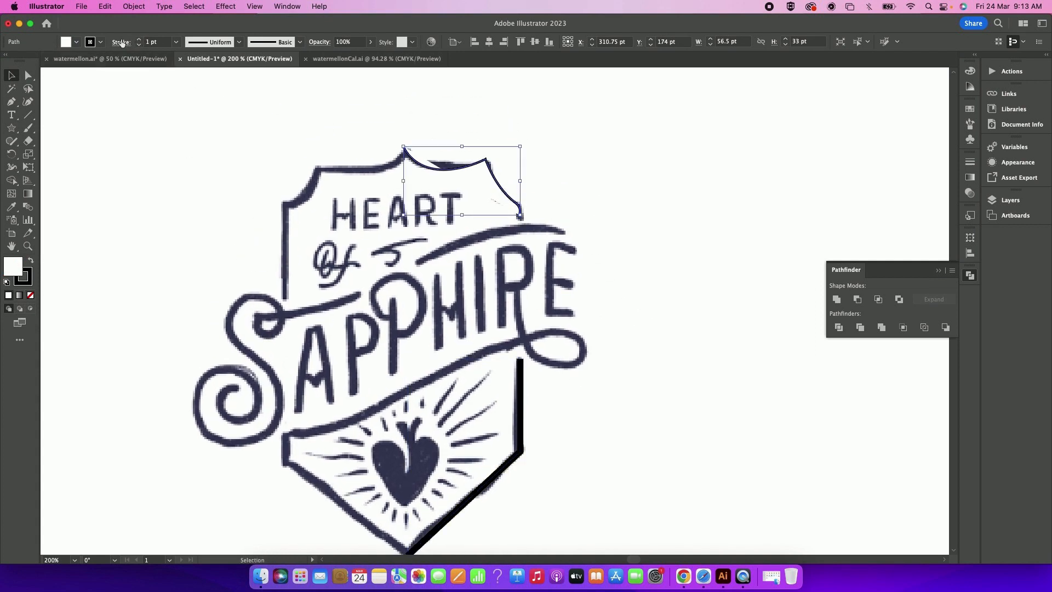
click(77, 42)
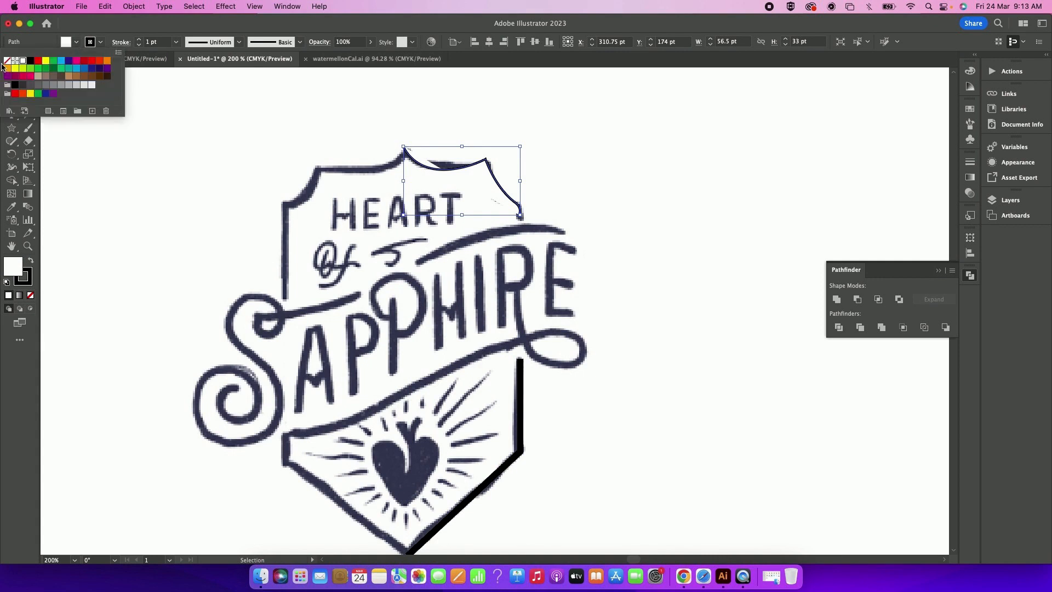
click(7, 62)
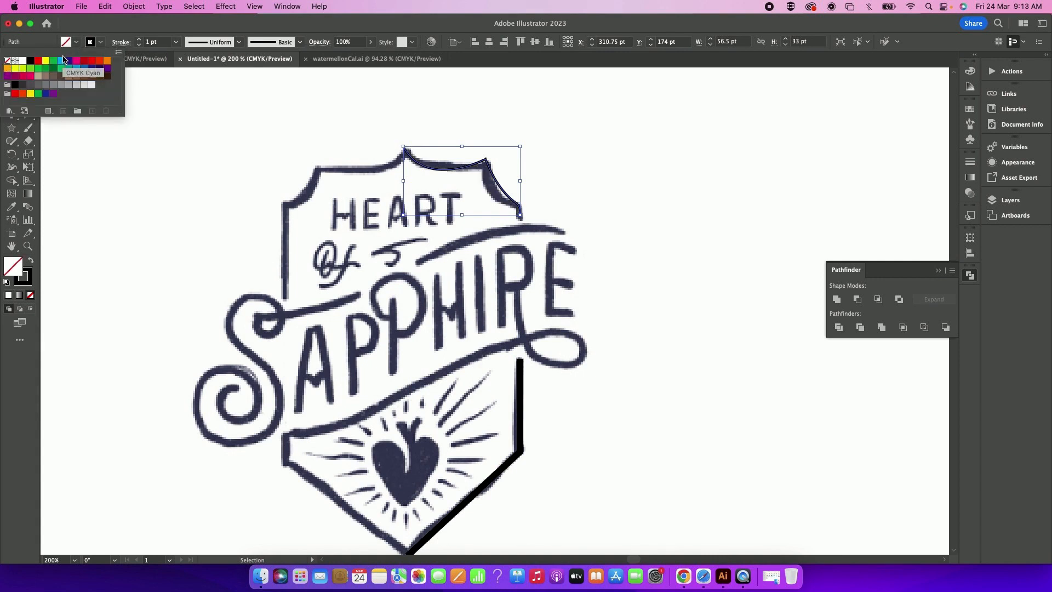
click(139, 40)
click(139, 40)
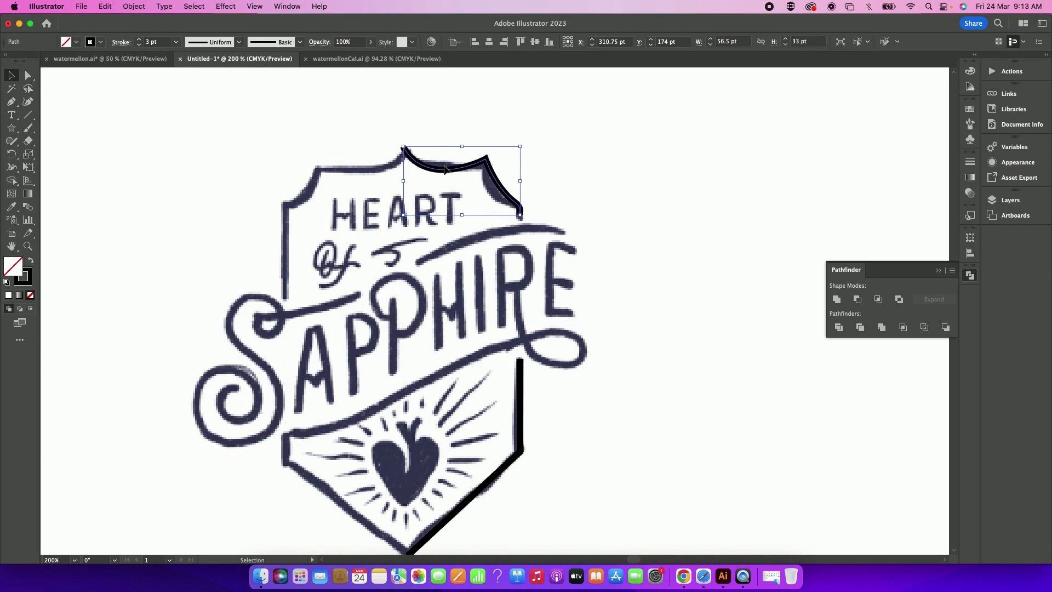
Delete the two traced paths over the shield's upper-right and lower-right edges
key(Delete)
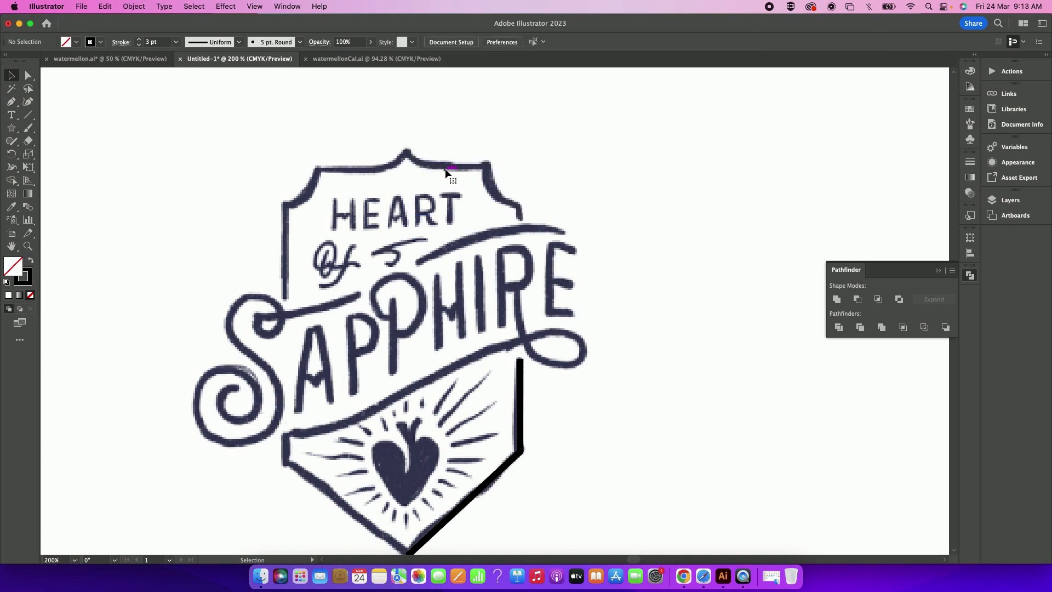
click(522, 425)
key(Delete)
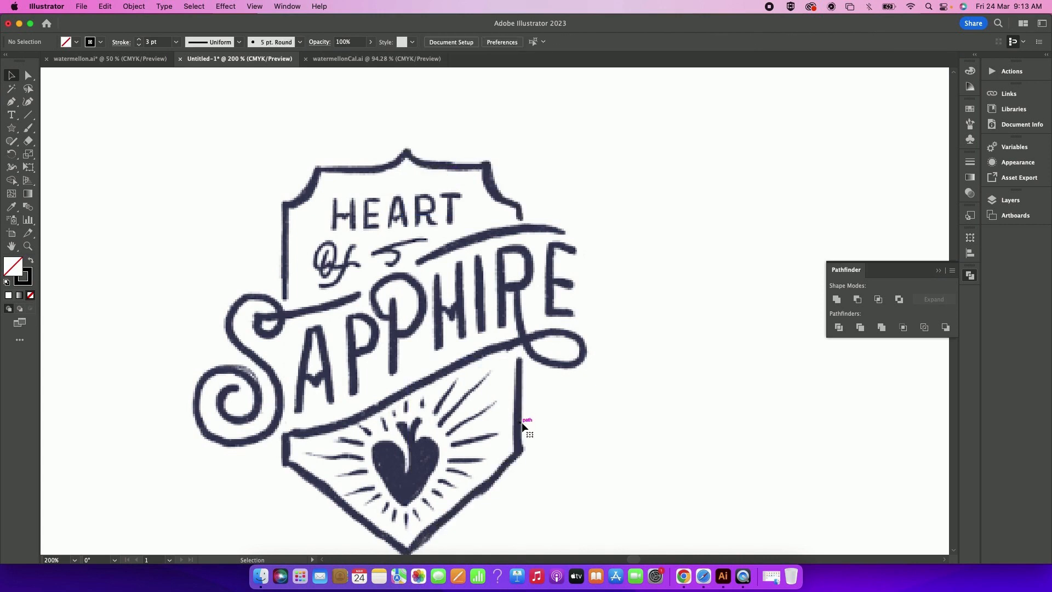
Unlock the placed Heart of Sapphire sketch so that it can be edited
key(z)
alt+super+click(469, 435)
drag(459, 303, 418, 362)
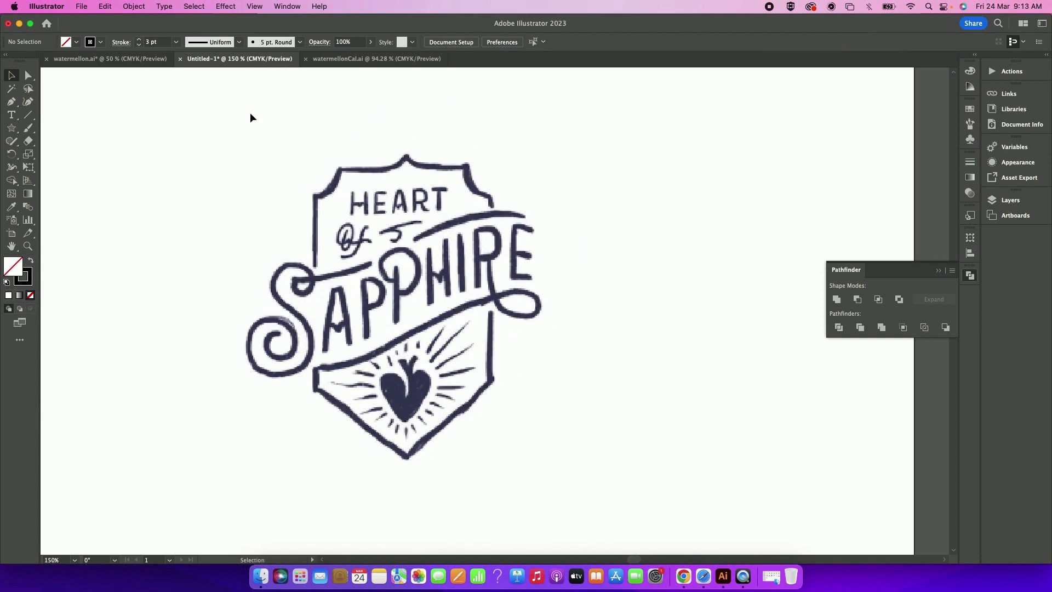
click(133, 7)
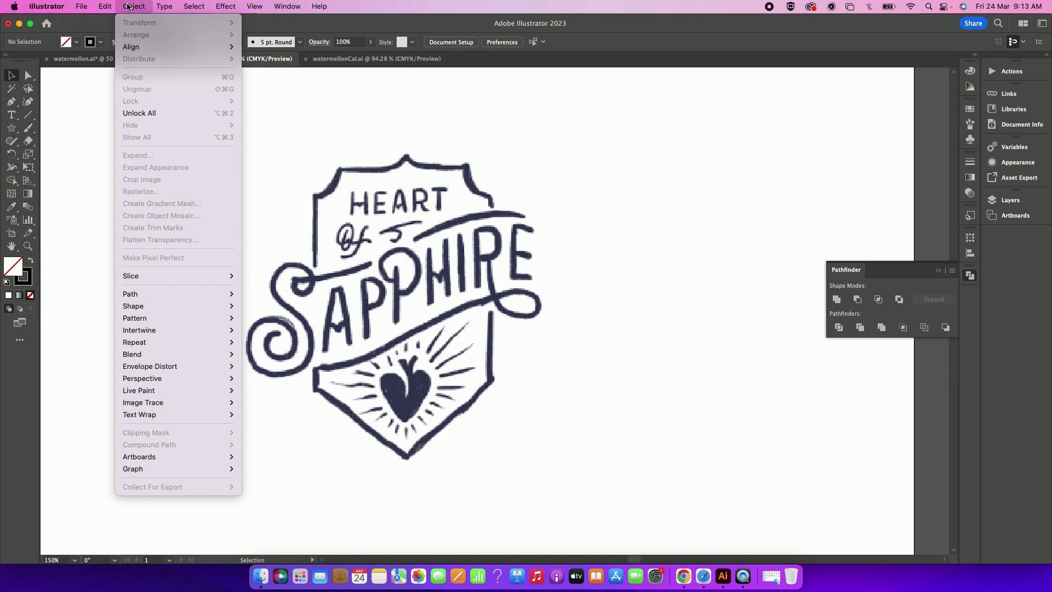
click(140, 111)
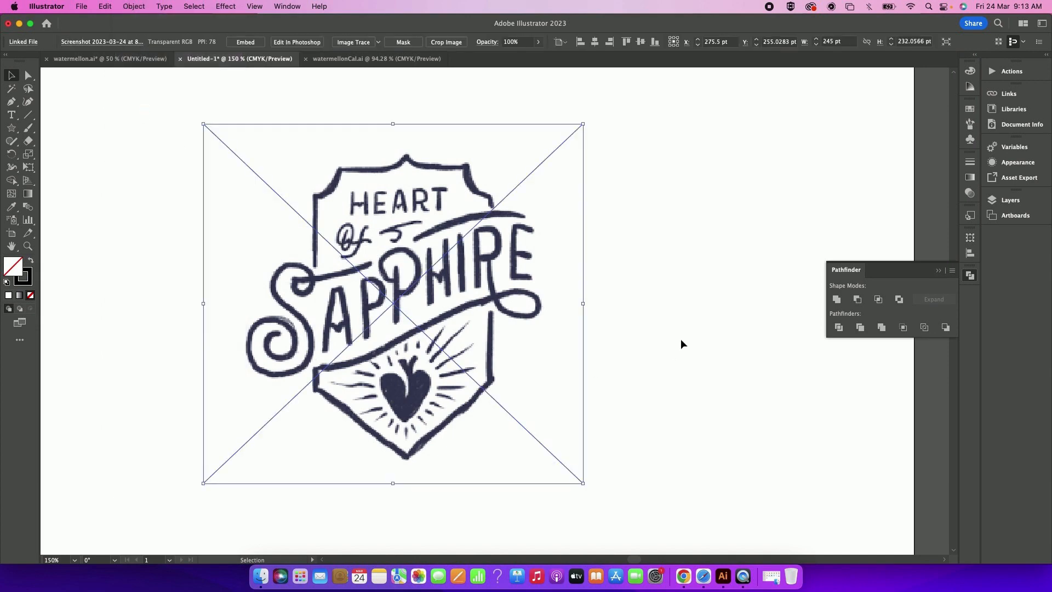
Image Trace the sketch with the Default preset in Black and White mode, viewed as Tracing Result
click(288, 7)
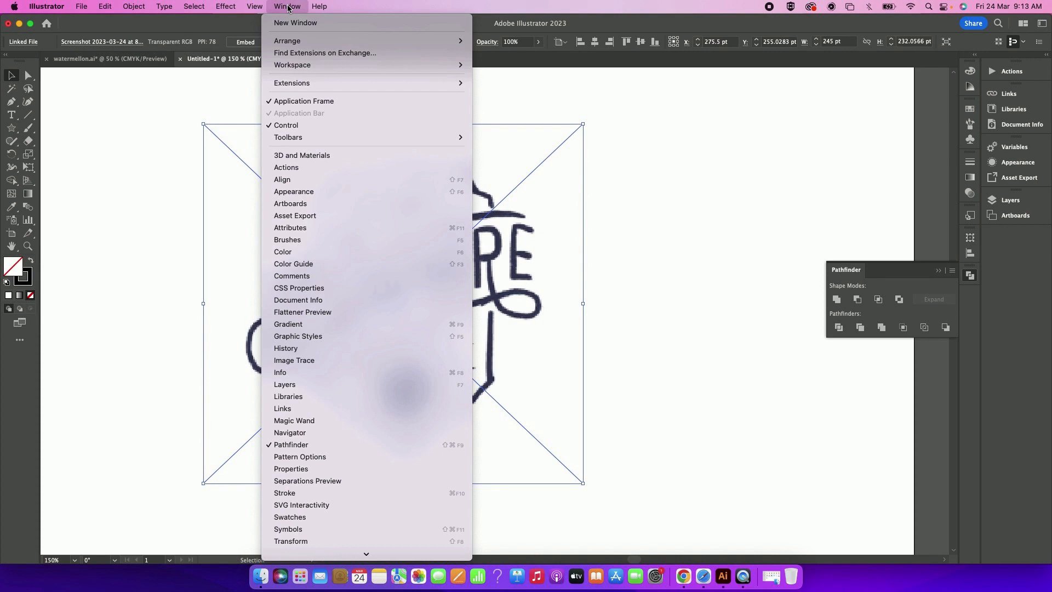
click(314, 363)
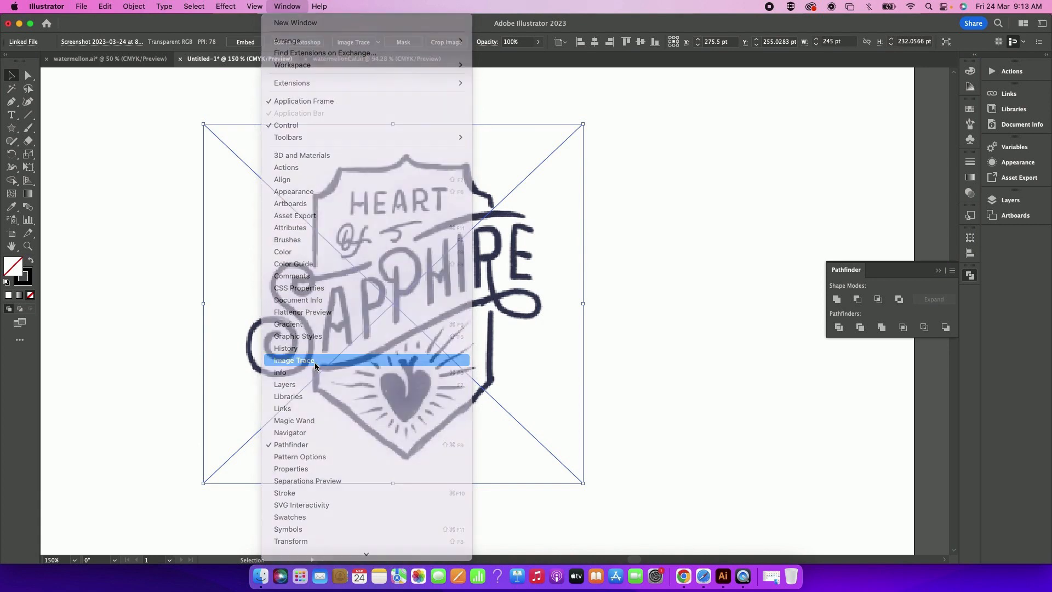
mouse_move(291, 232)
mouse_down()
mouse_move(699, 25)
mouse_move(756, 135)
mouse_up()
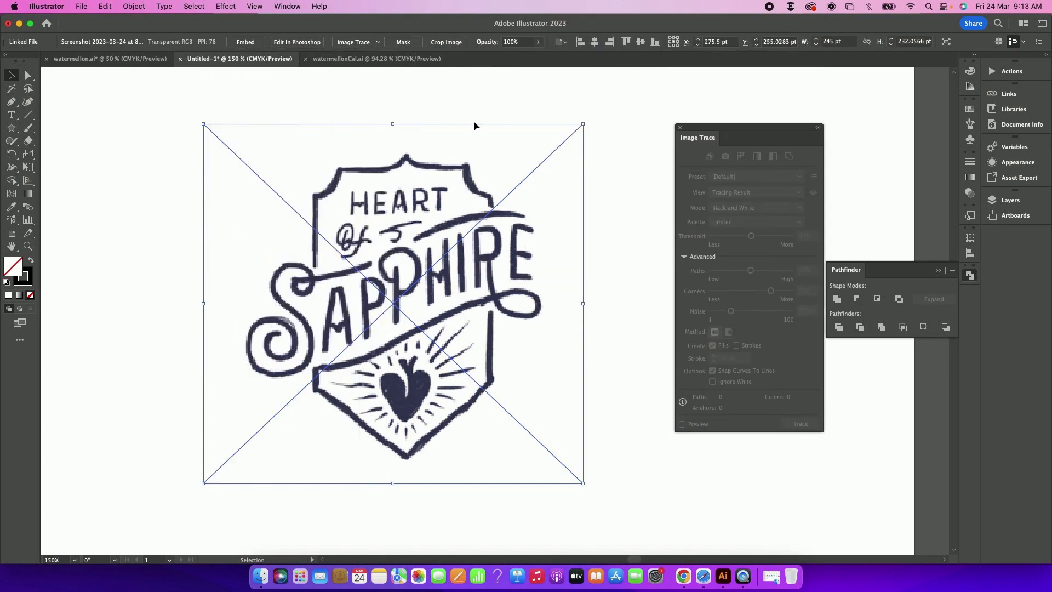
click(505, 100)
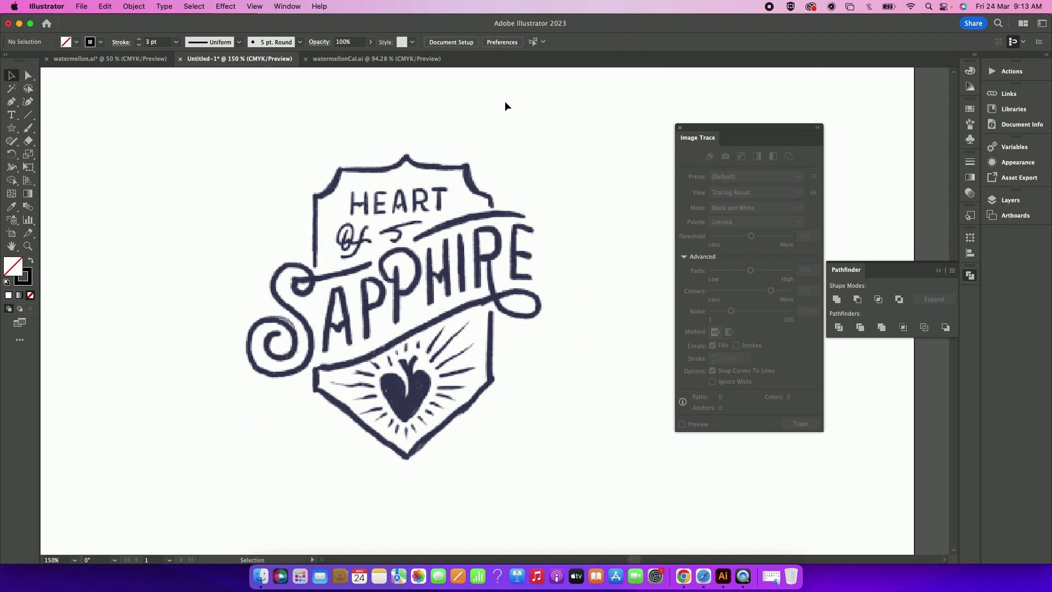
click(422, 172)
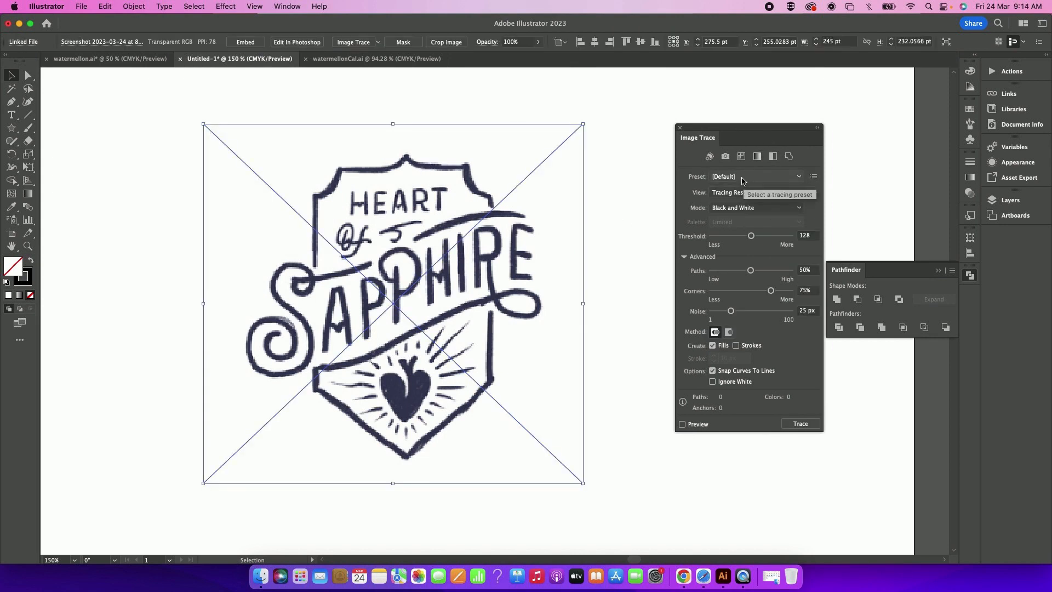
click(798, 194)
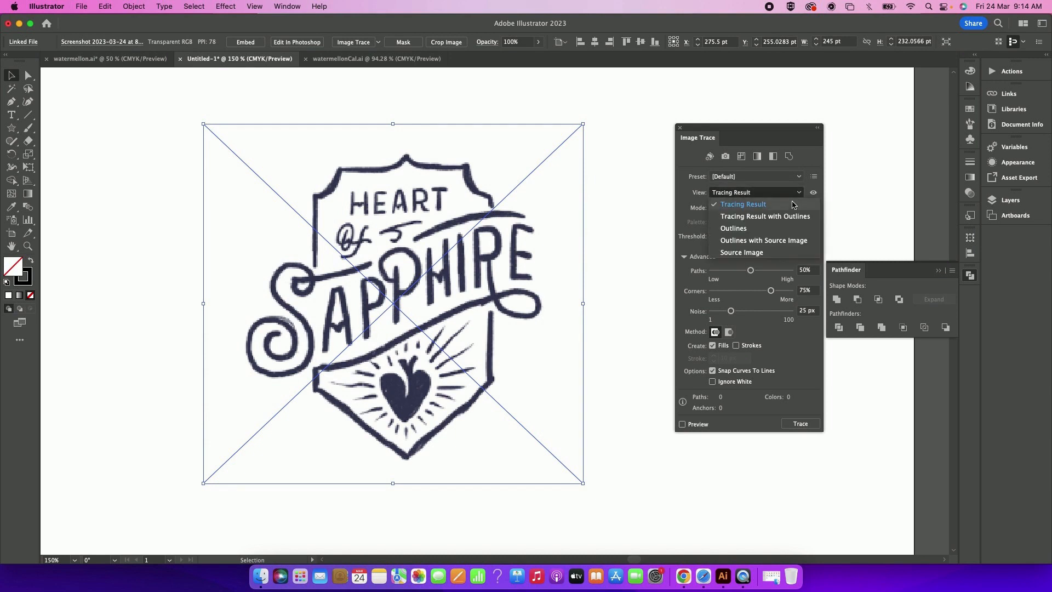
click(799, 195)
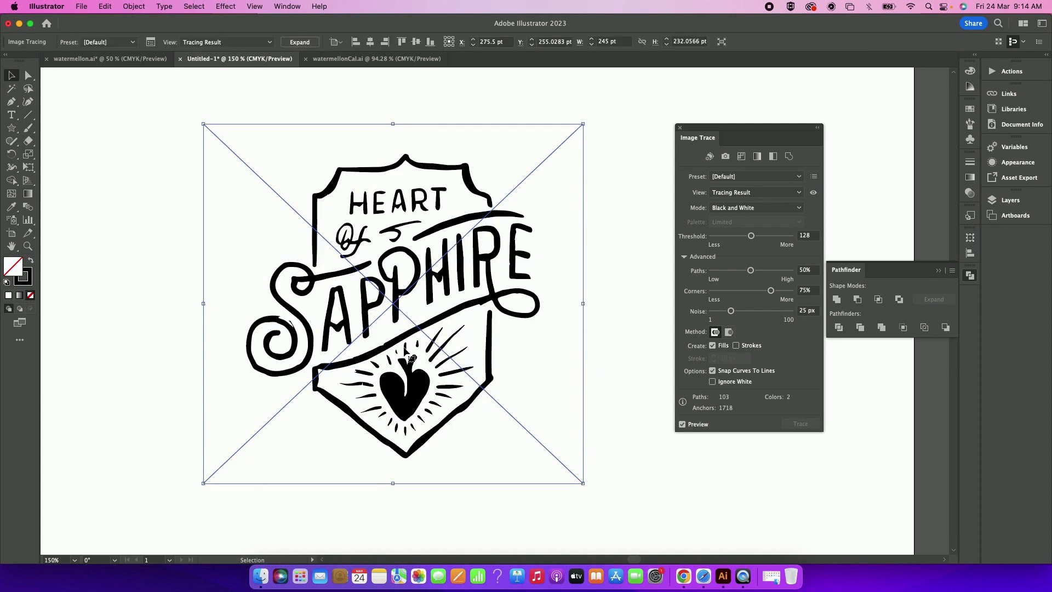
Shift the traced logo slightly down and to the left, and expand its object and fill into vector shapes
drag(374, 352, 349, 374)
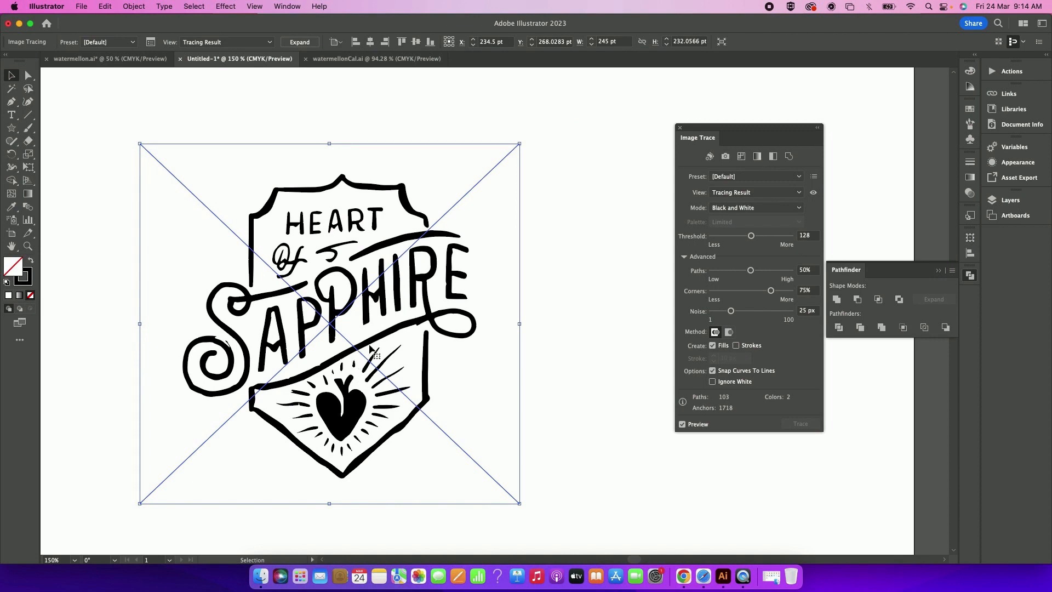
alt+click(479, 288)
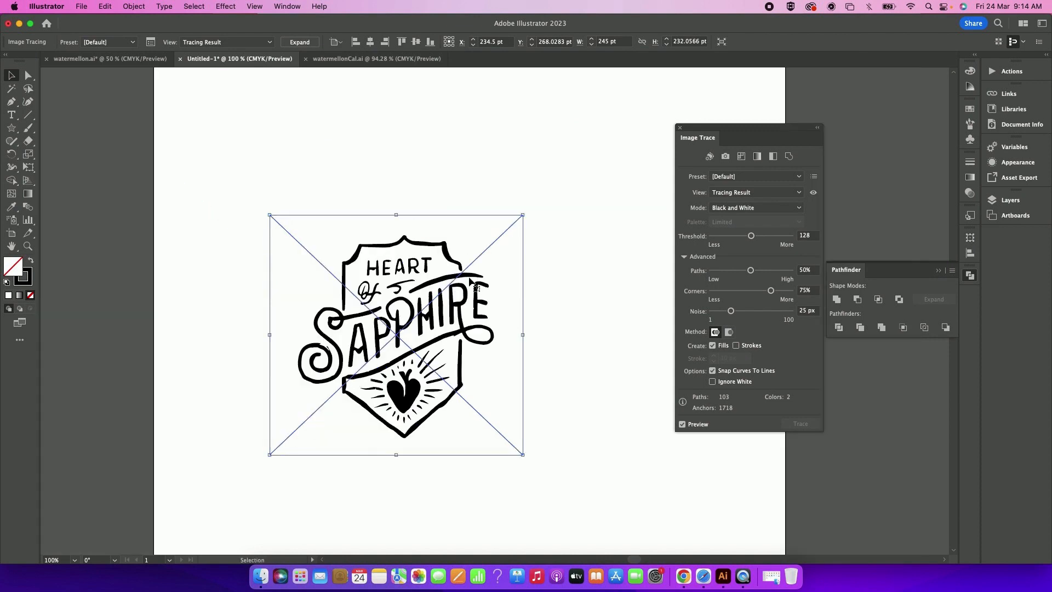
click(134, 6)
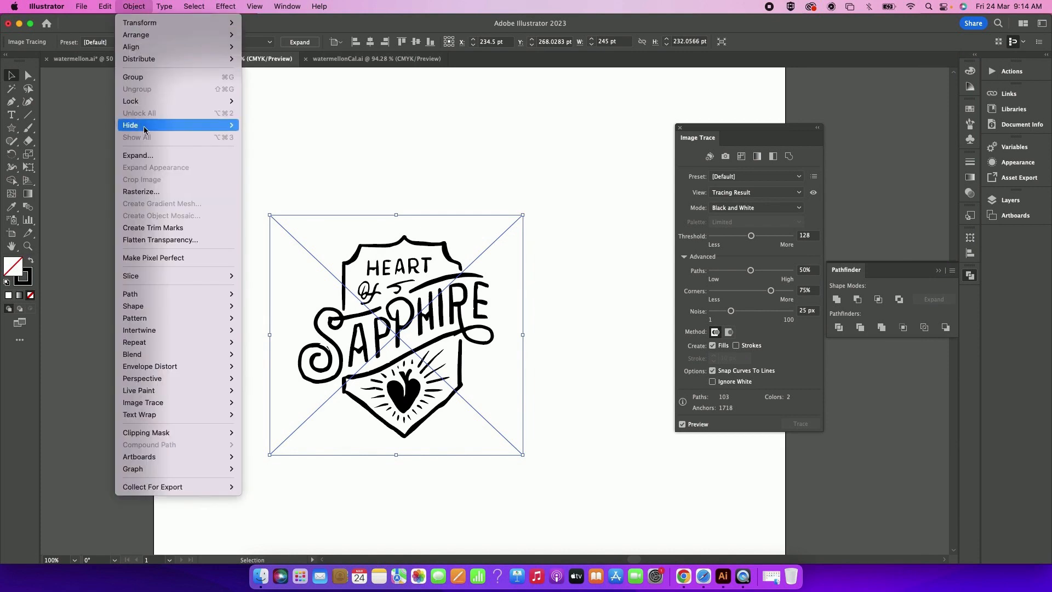
click(142, 155)
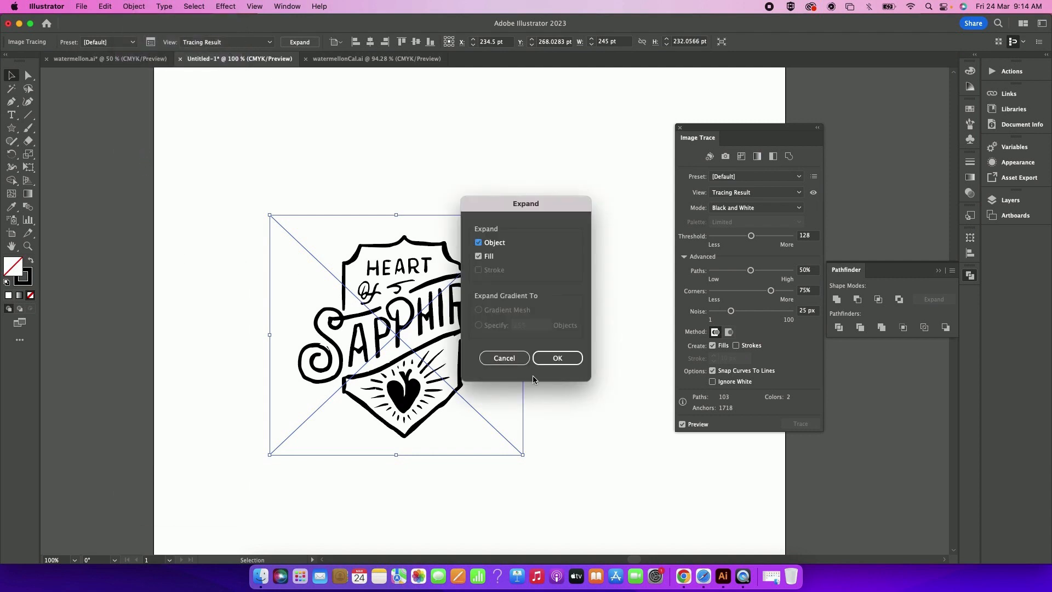
click(558, 358)
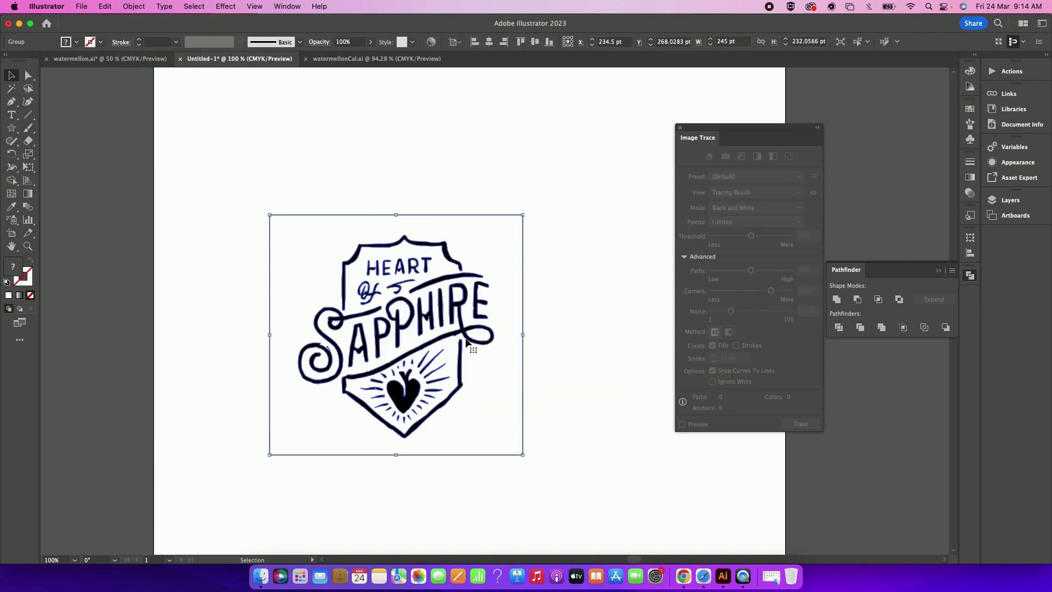
Move the expanded logo group toward the artboard's upper-left area and ungroup it
click(362, 176)
click(327, 281)
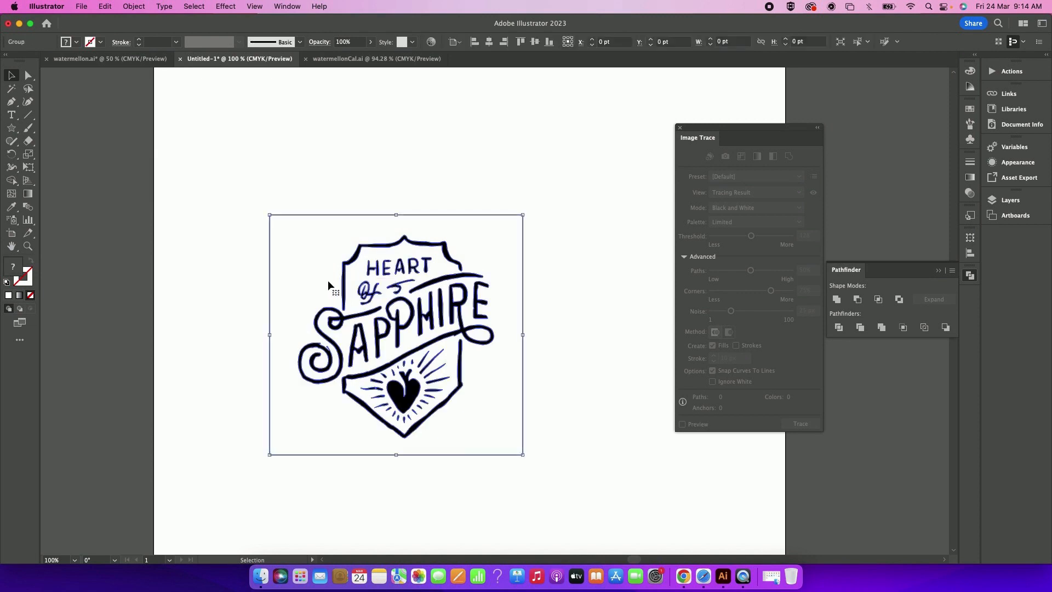
click(298, 180)
drag(336, 290, 292, 219)
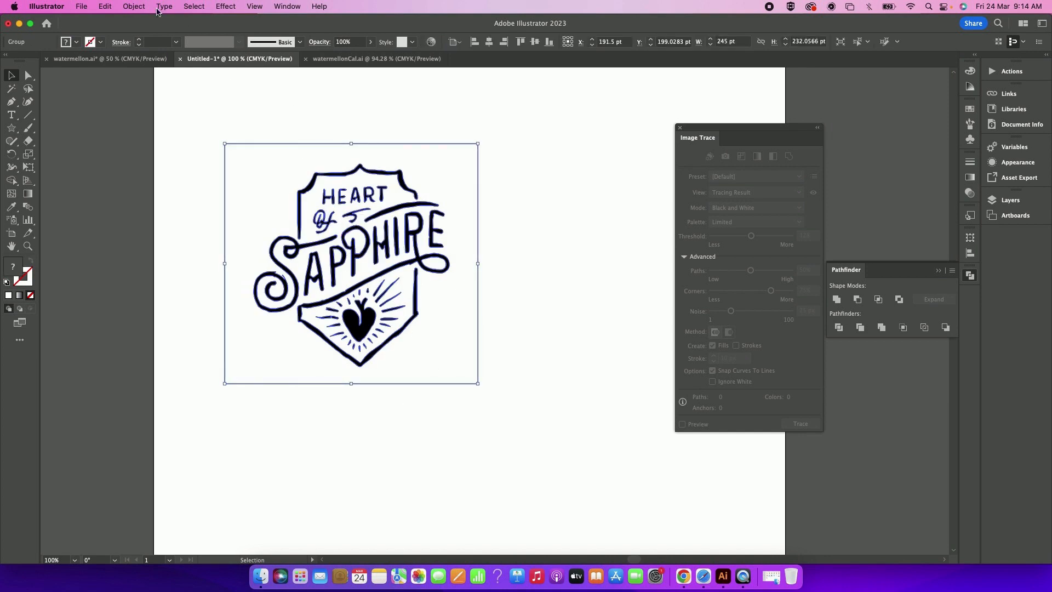
click(134, 6)
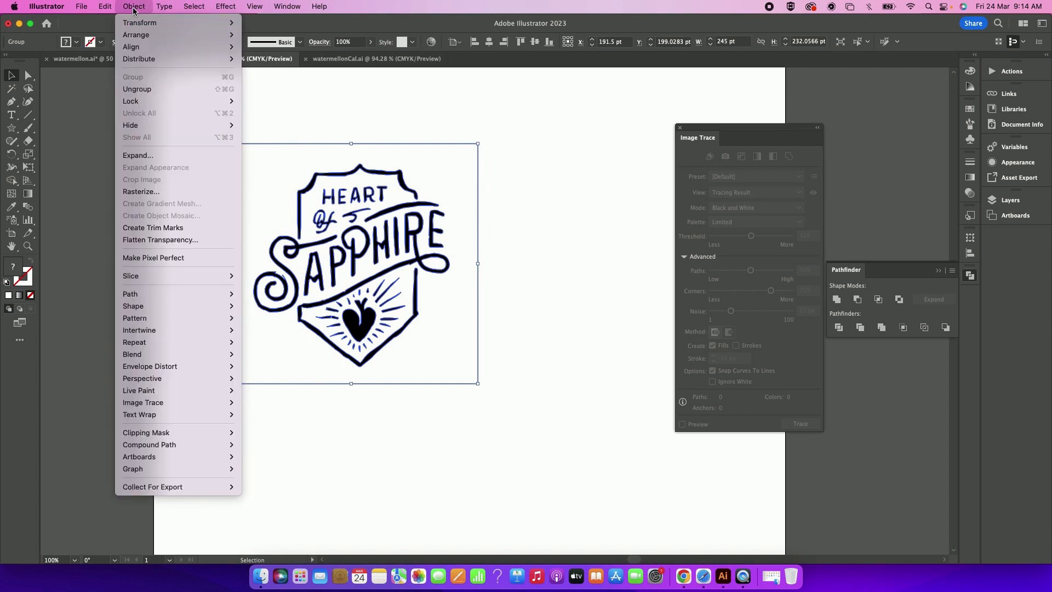
click(141, 89)
click(181, 241)
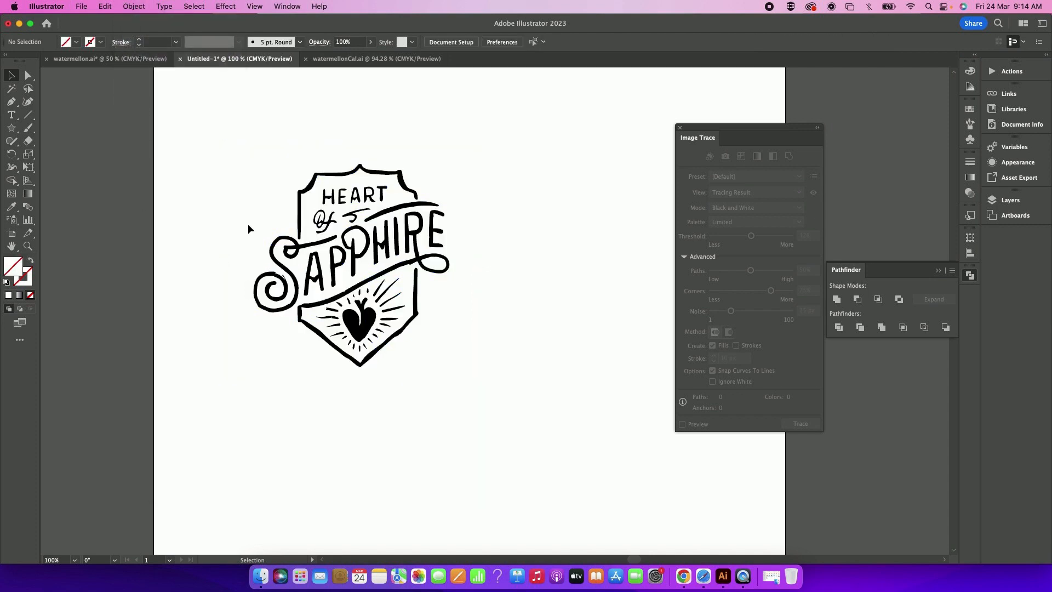
Fill the whole traced logo group, including its background square, with red
click(300, 209)
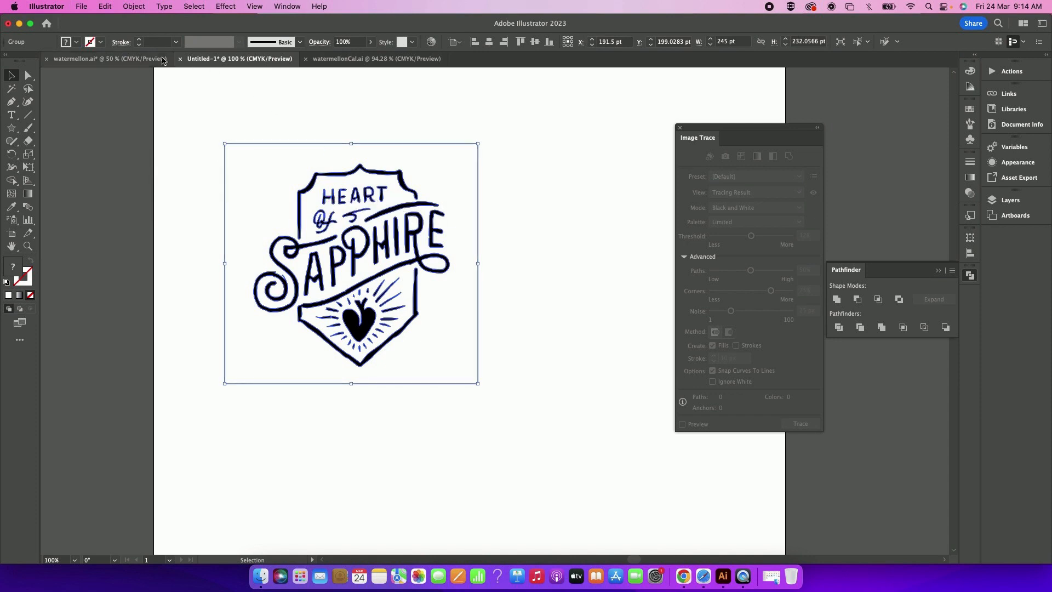
click(76, 45)
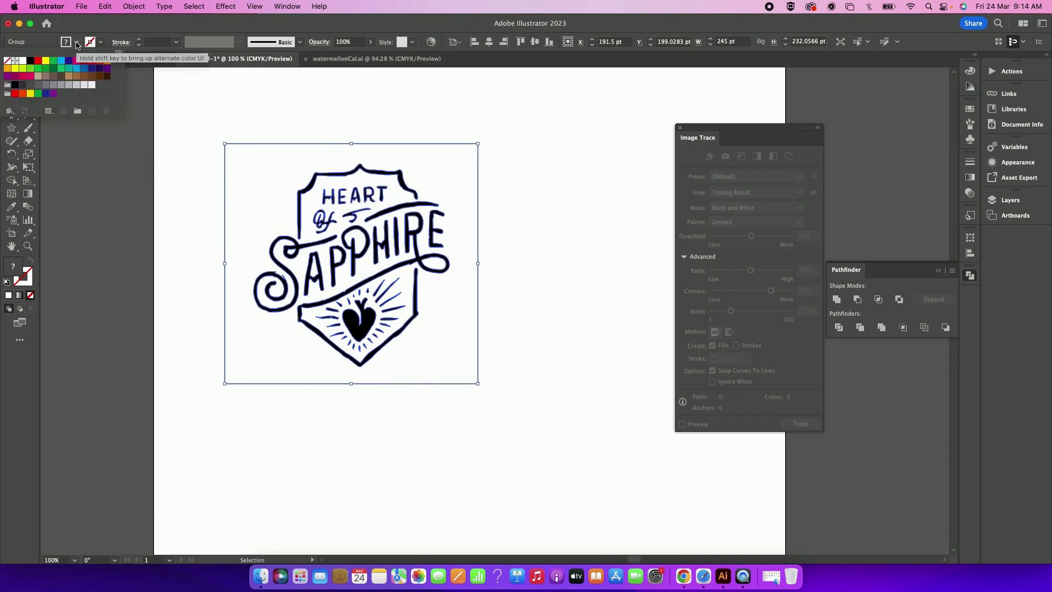
click(38, 62)
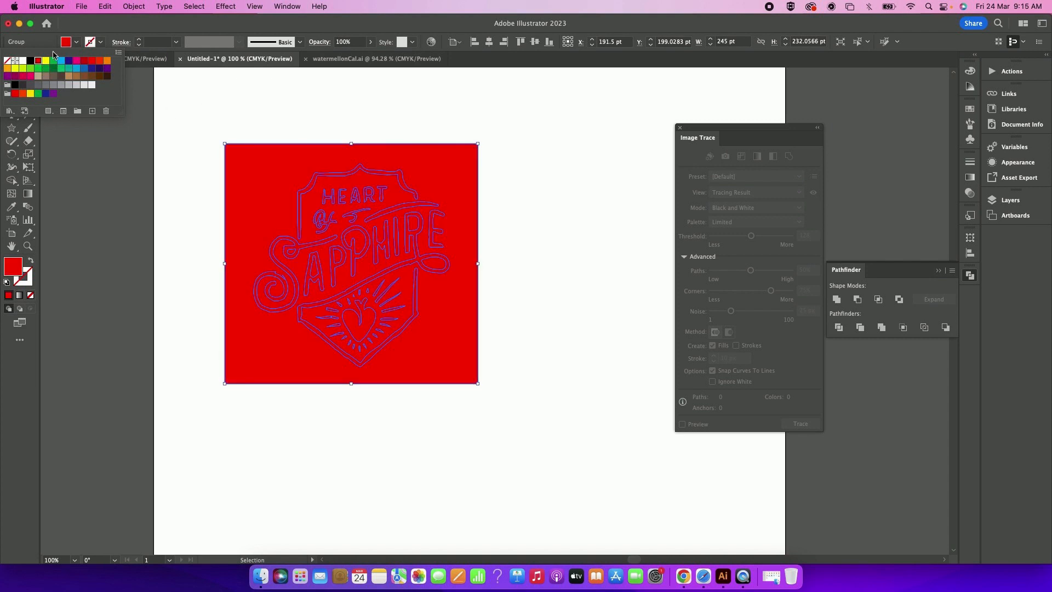
click(257, 125)
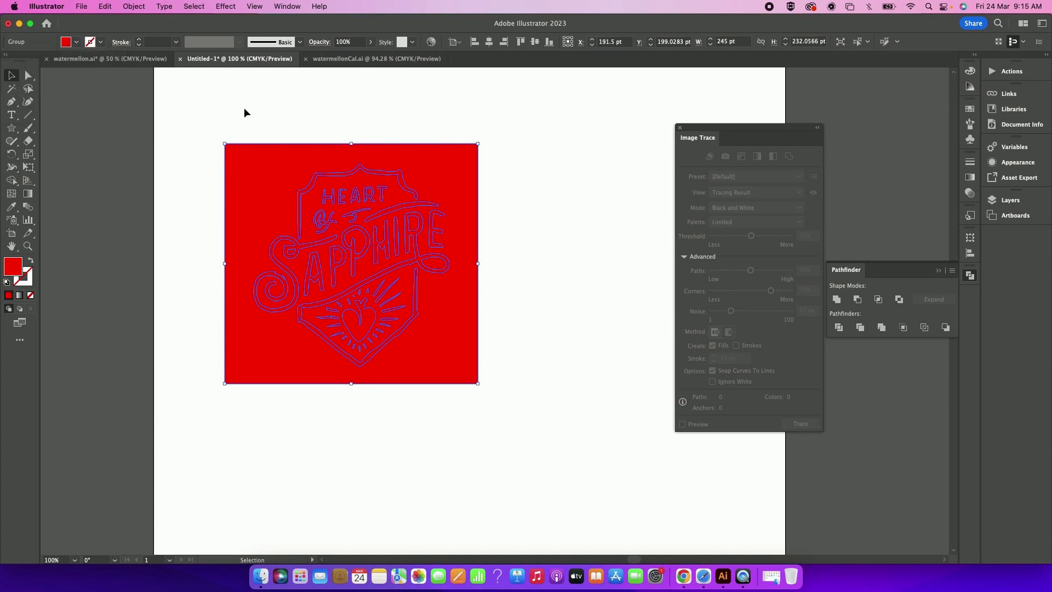
Ungroup the red artwork and delete the background shape surrounding the logo
click(134, 6)
click(170, 89)
key(Delete)
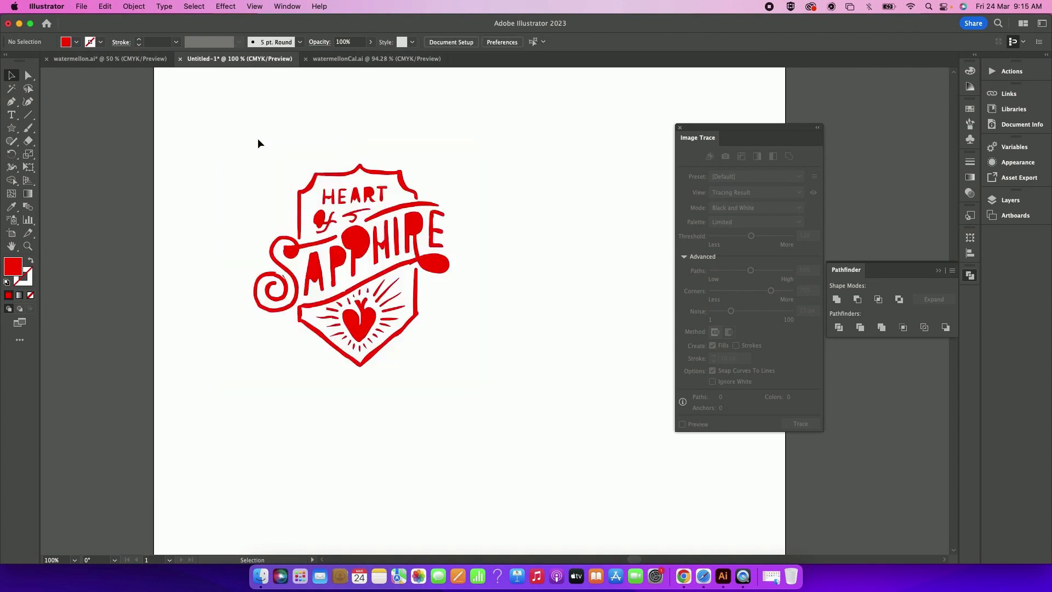
Fill the logo's upper shield outline with dark blue
click(310, 178)
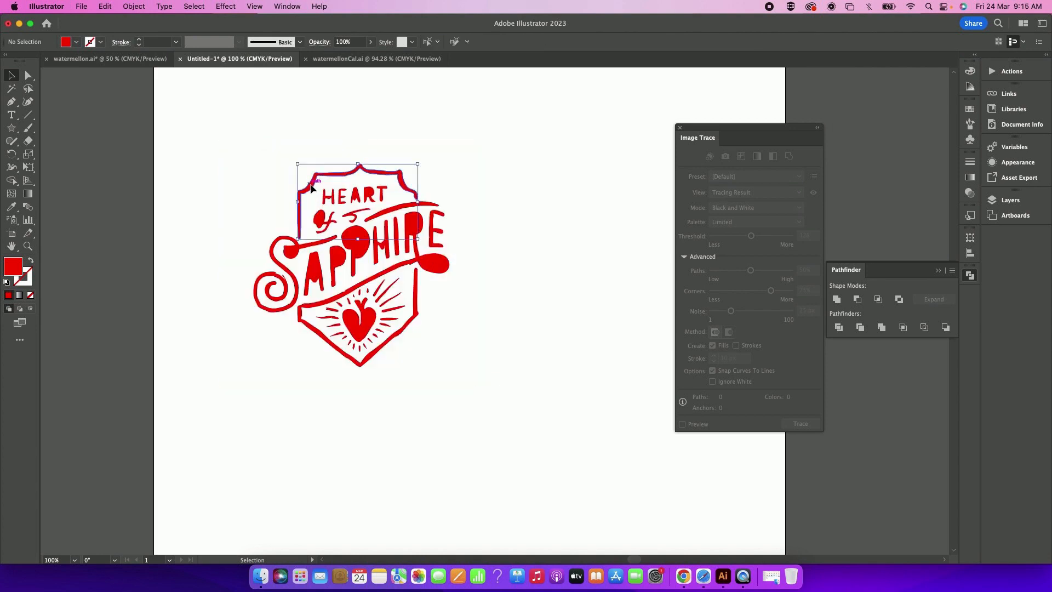
click(78, 44)
click(69, 61)
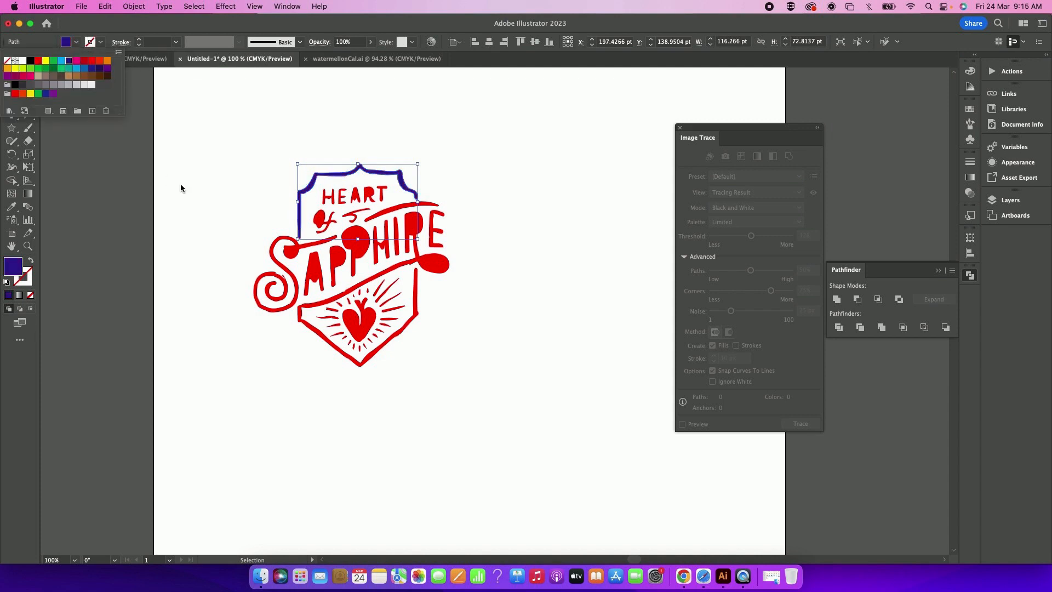
click(221, 188)
Fill the letter H of HEART with orange
click(327, 196)
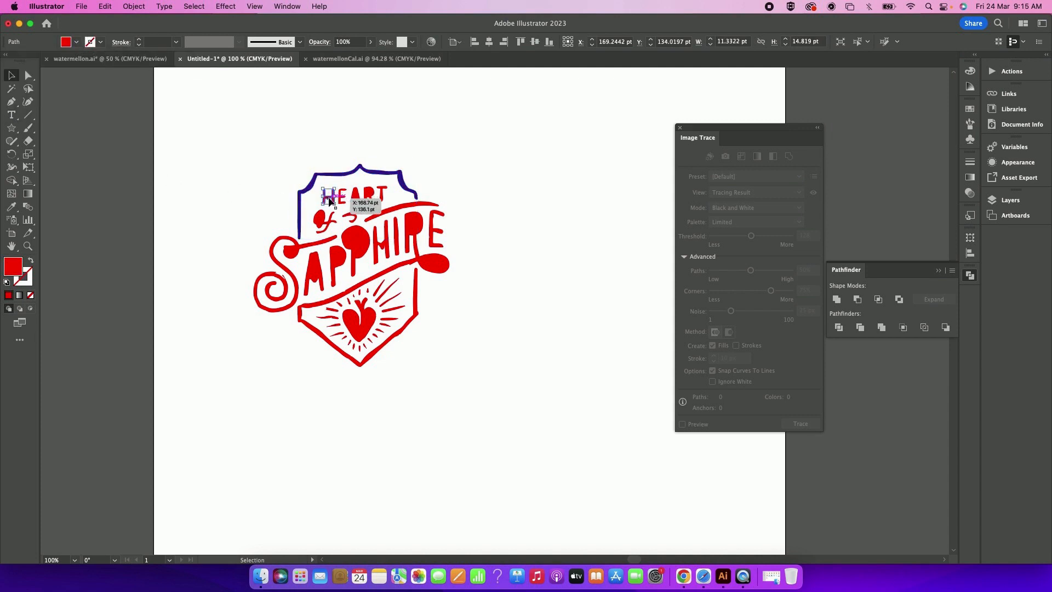
click(90, 43)
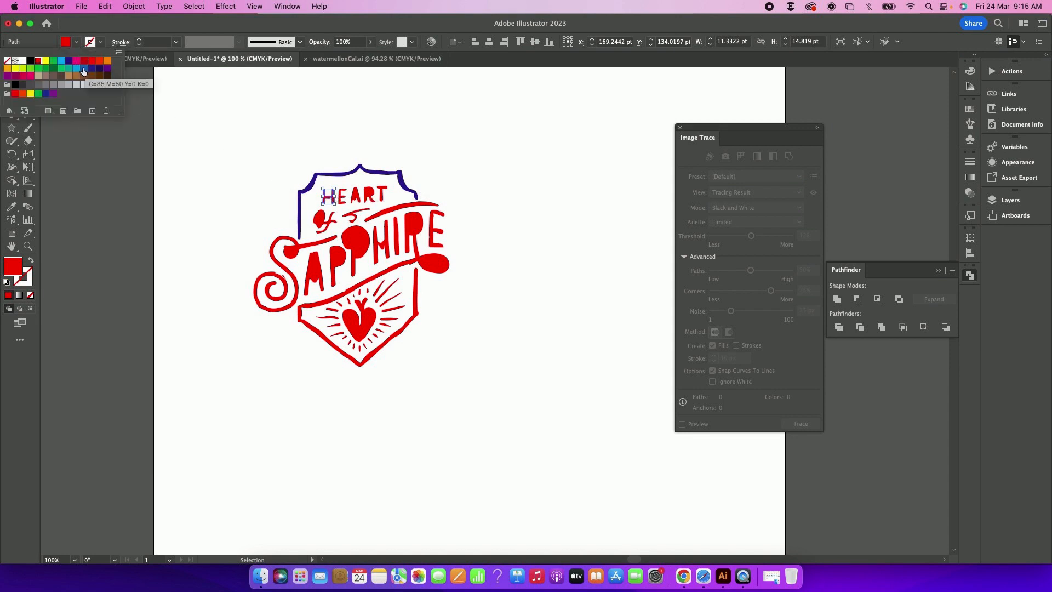
click(105, 62)
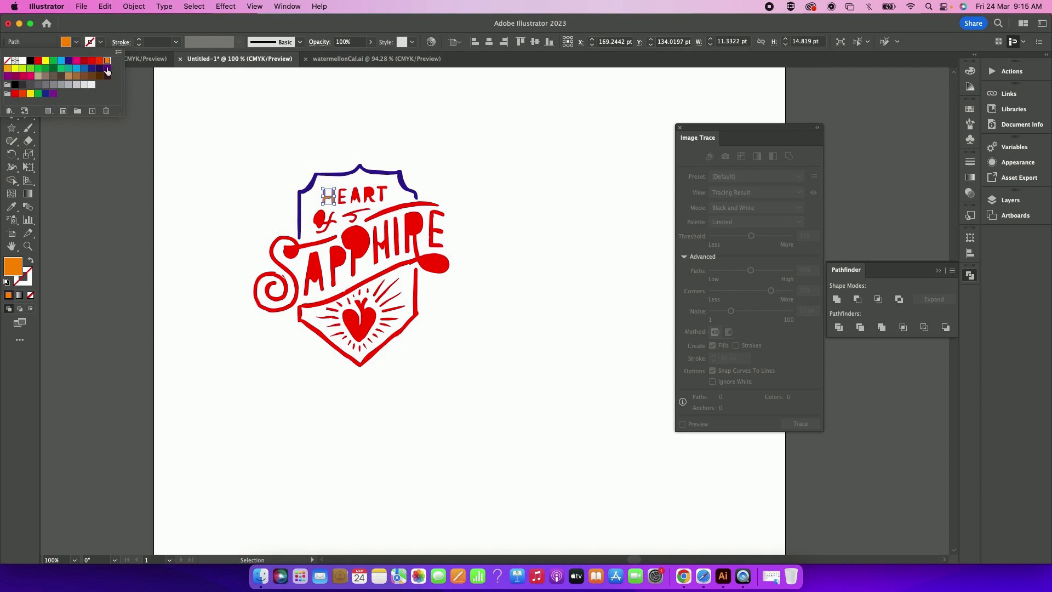
click(224, 209)
Fill the round inner shape of the large second P in SAPPHIRE with yellow
click(358, 242)
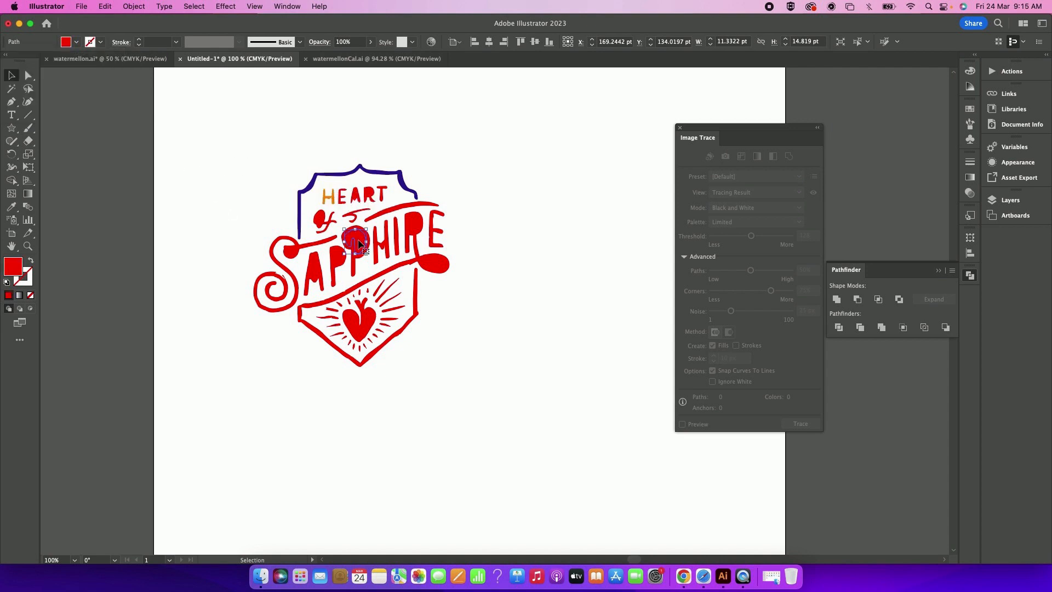
click(78, 43)
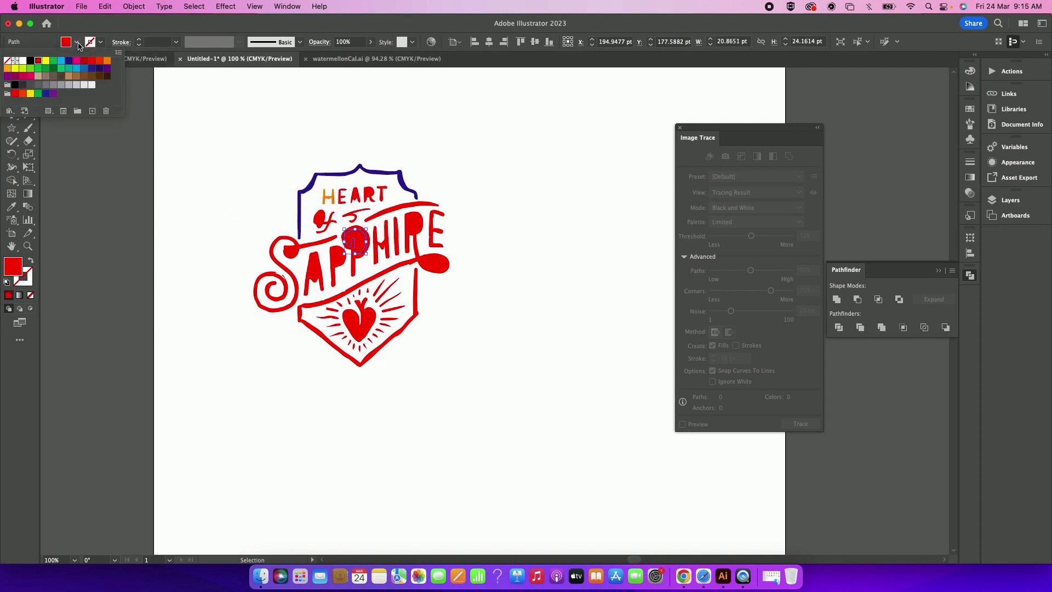
click(46, 63)
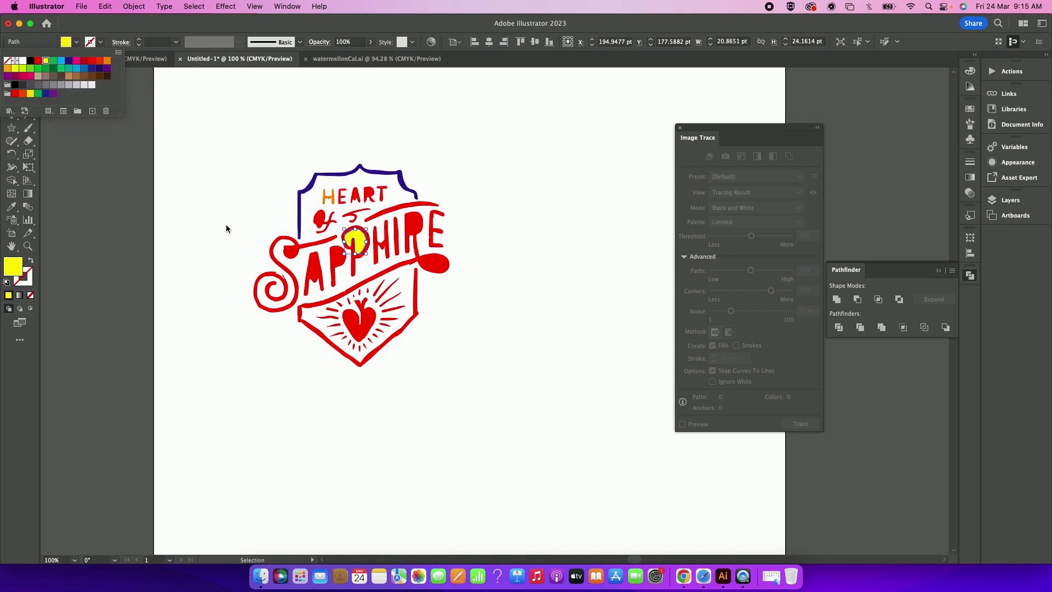
click(564, 308)
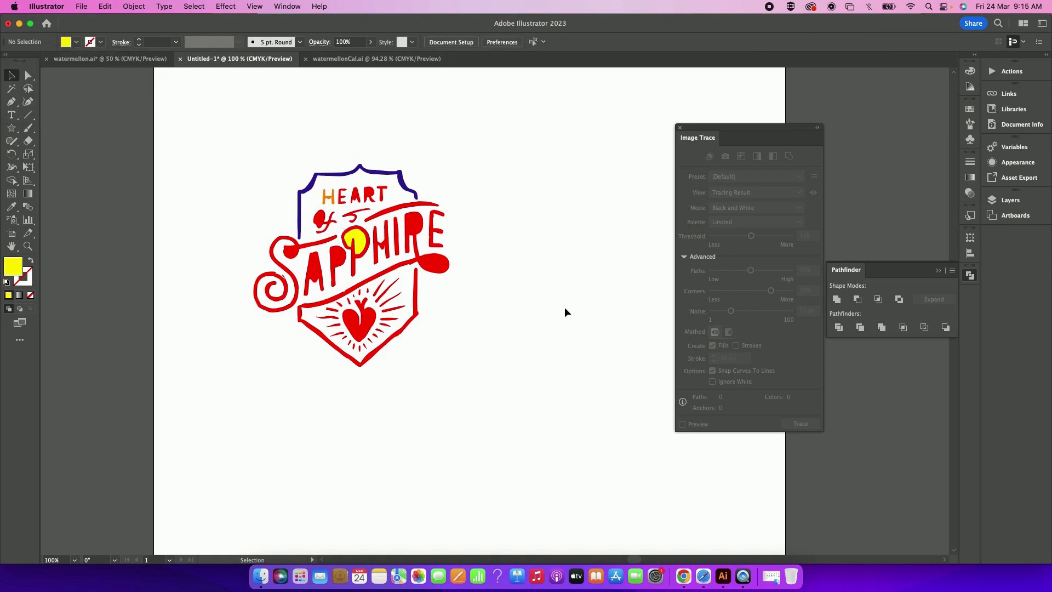